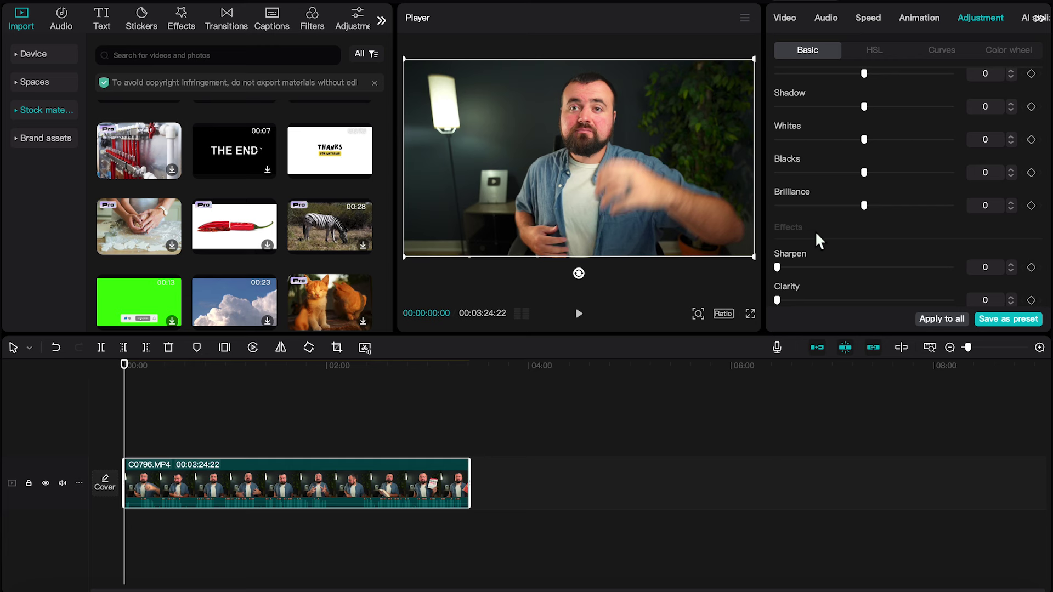
mouse_move(864, 205)
mouse_down()
mouse_move(883, 206)
mouse_move(860, 203)
mouse_up()
scroll(835, 198, down, 2)
scroll(835, 199, up, 8)
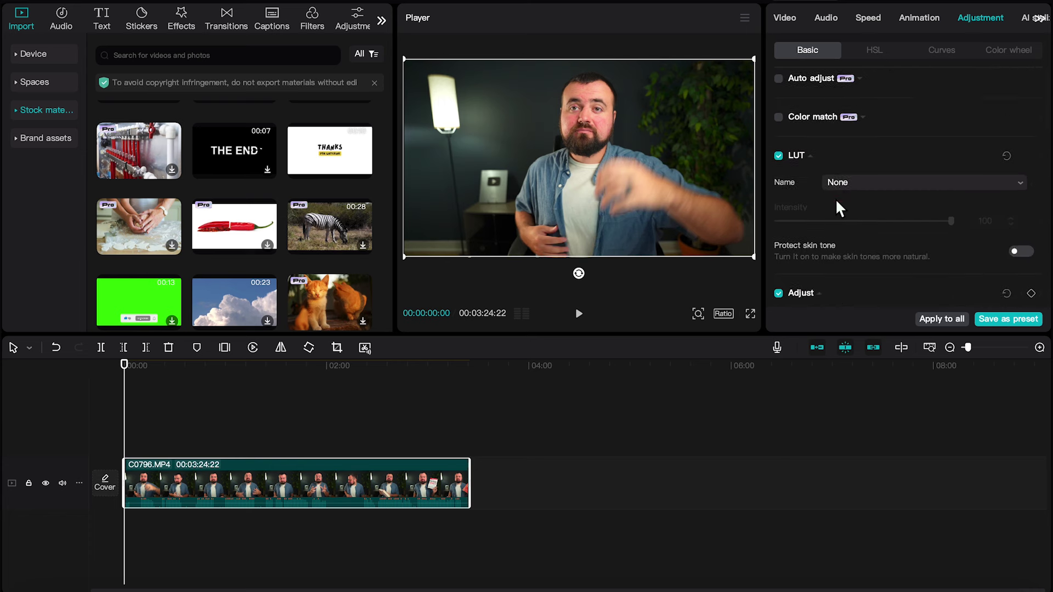
scroll(828, 216, down, 2)
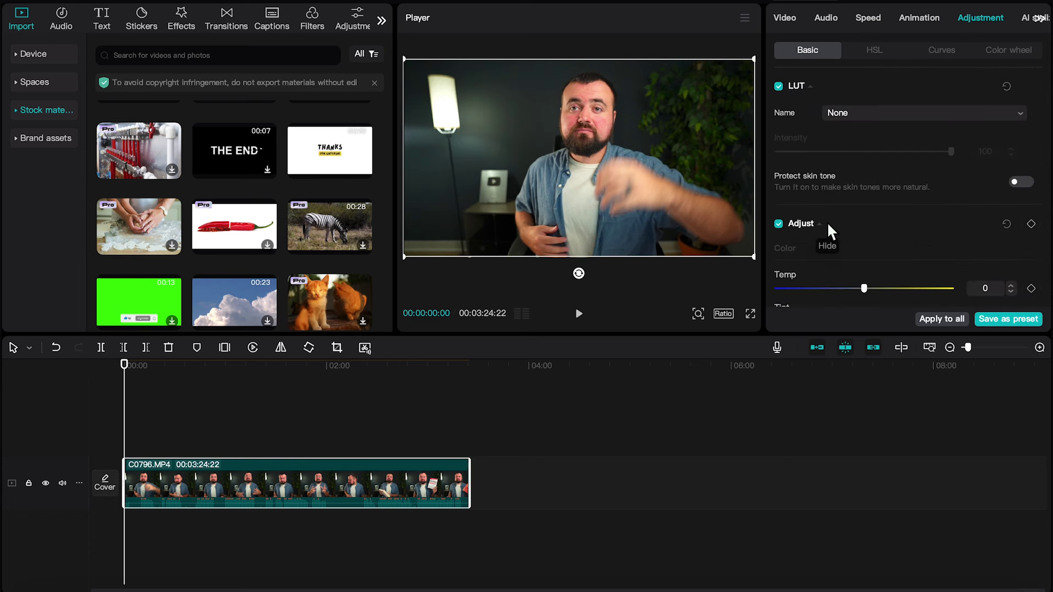
scroll(828, 221, down, 1)
click(191, 422)
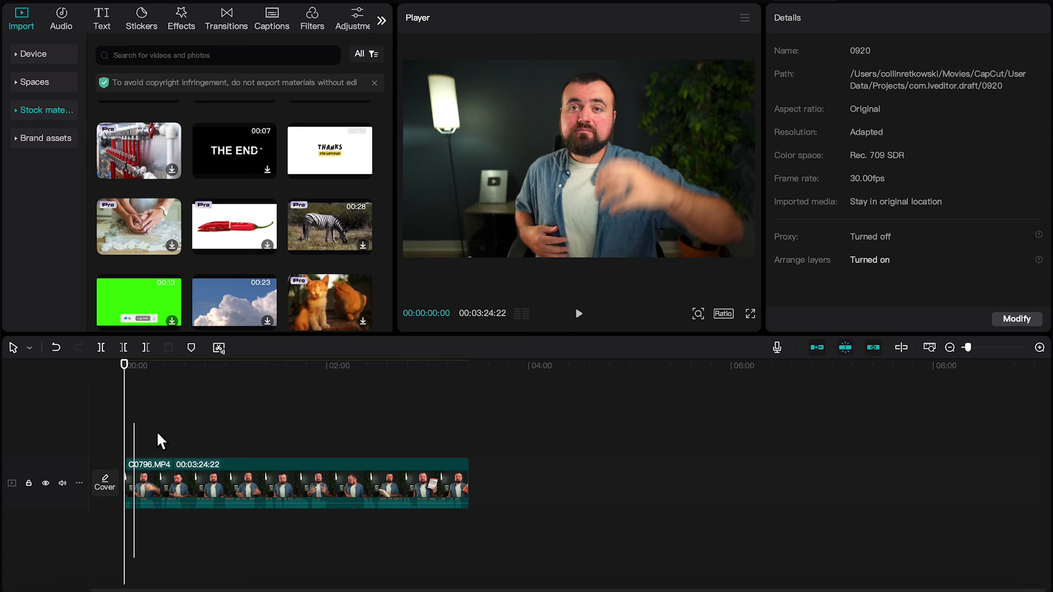
Step: Try trimming the beginning of the C0796.MP4 clip up to 00:00:25:06, and undo the trim
scroll(159, 431, up, 3)
scroll(158, 431, up, 2)
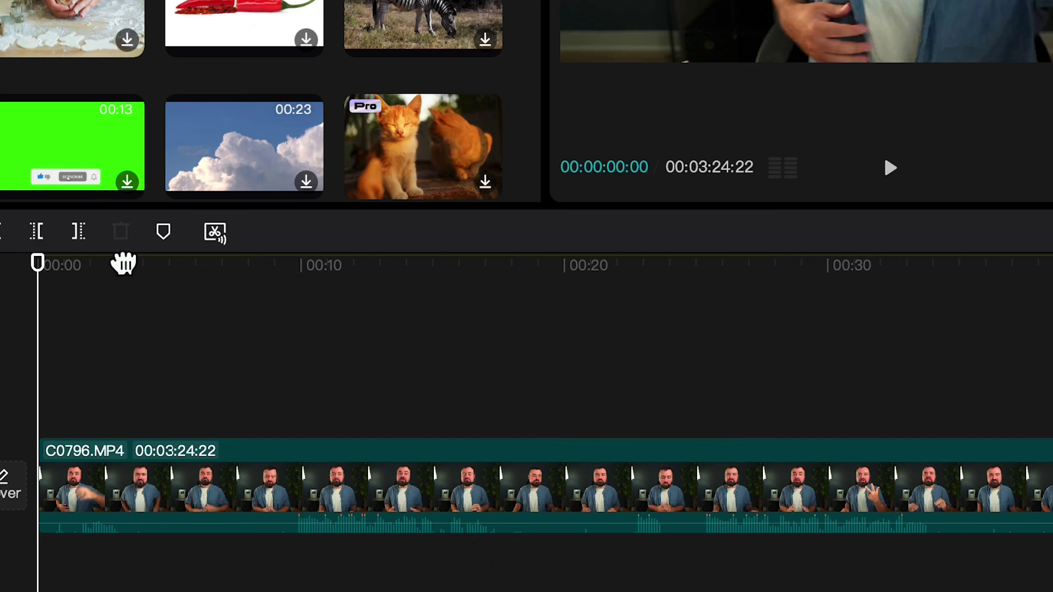
drag(38, 277, 240, 307)
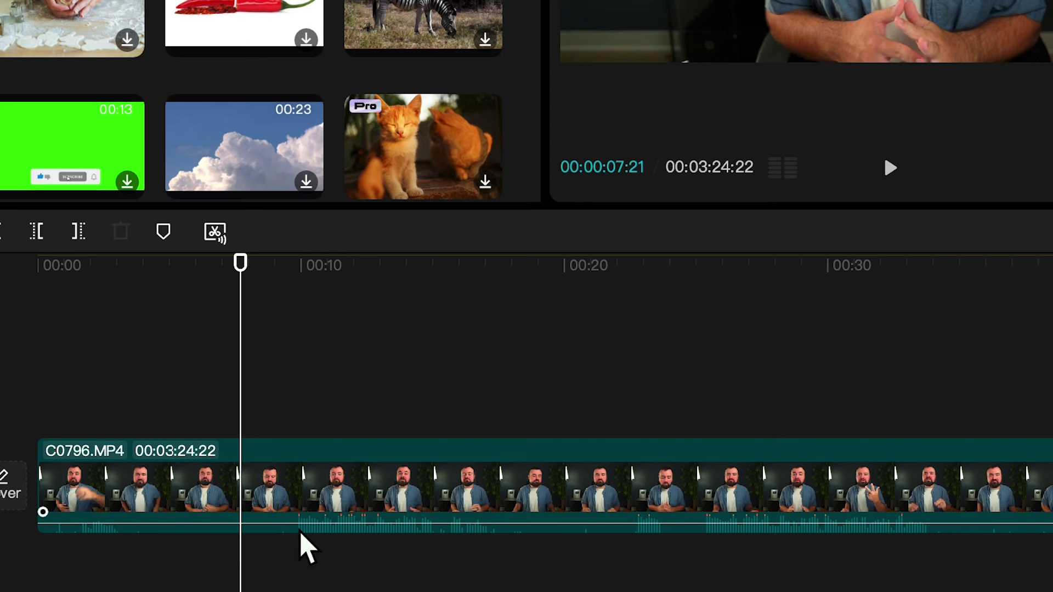
drag(240, 276, 328, 290)
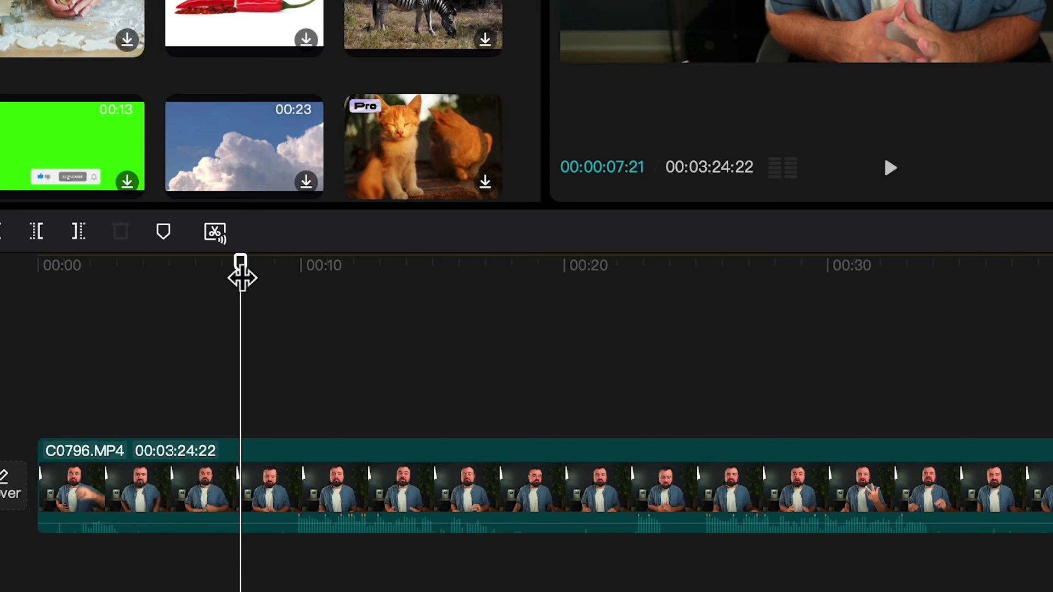
drag(279, 379, 479, 400)
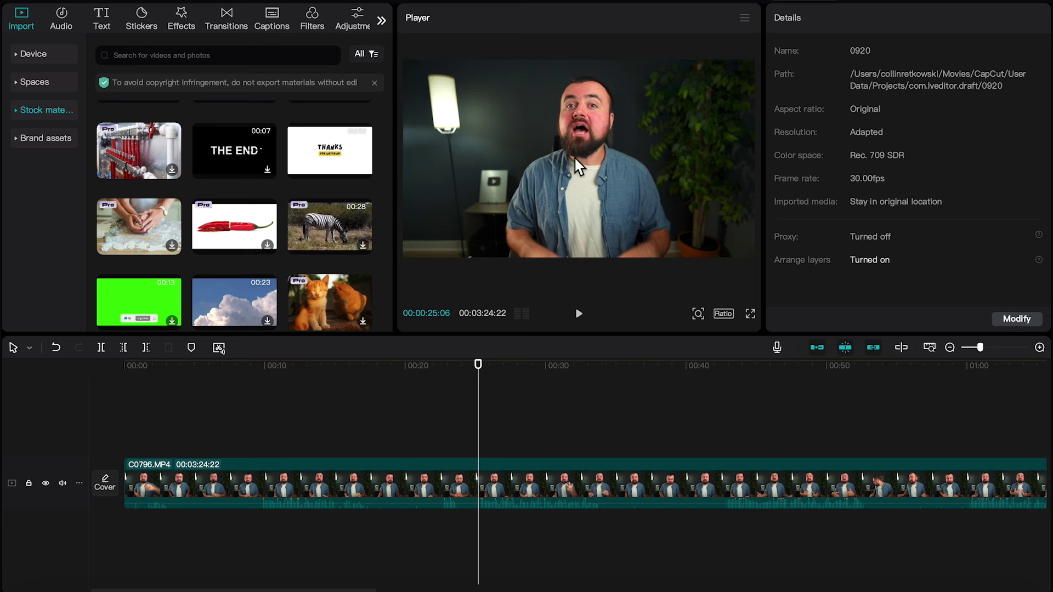
click(373, 475)
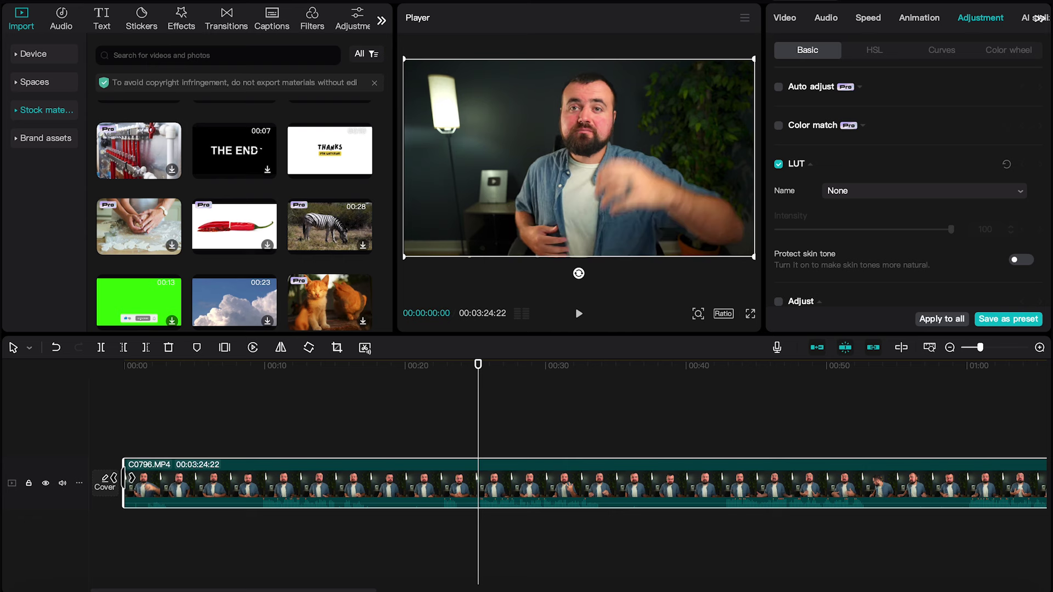
drag(124, 478, 477, 521)
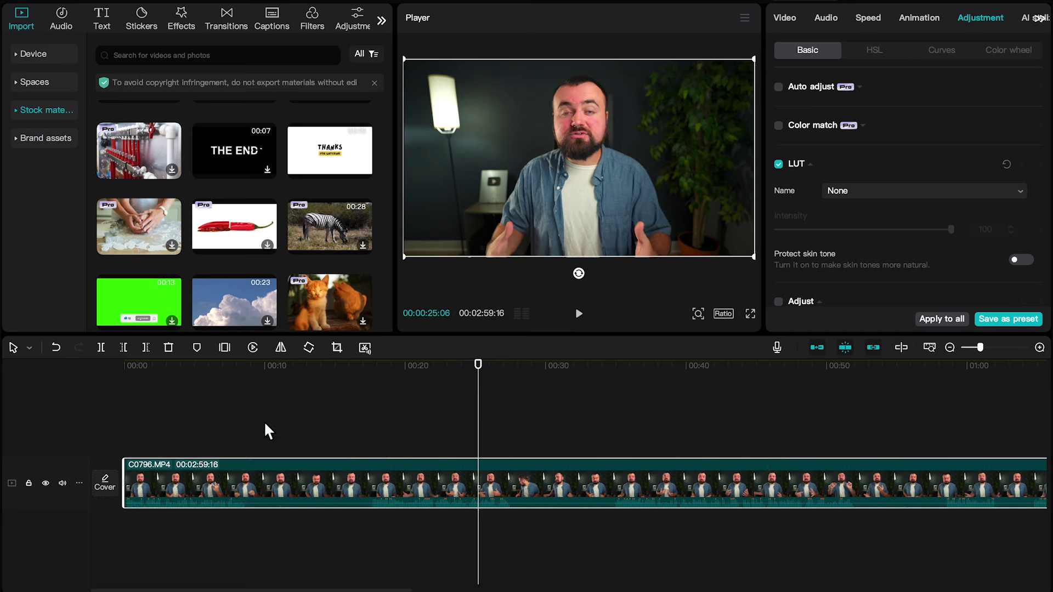
drag(147, 372, 93, 370)
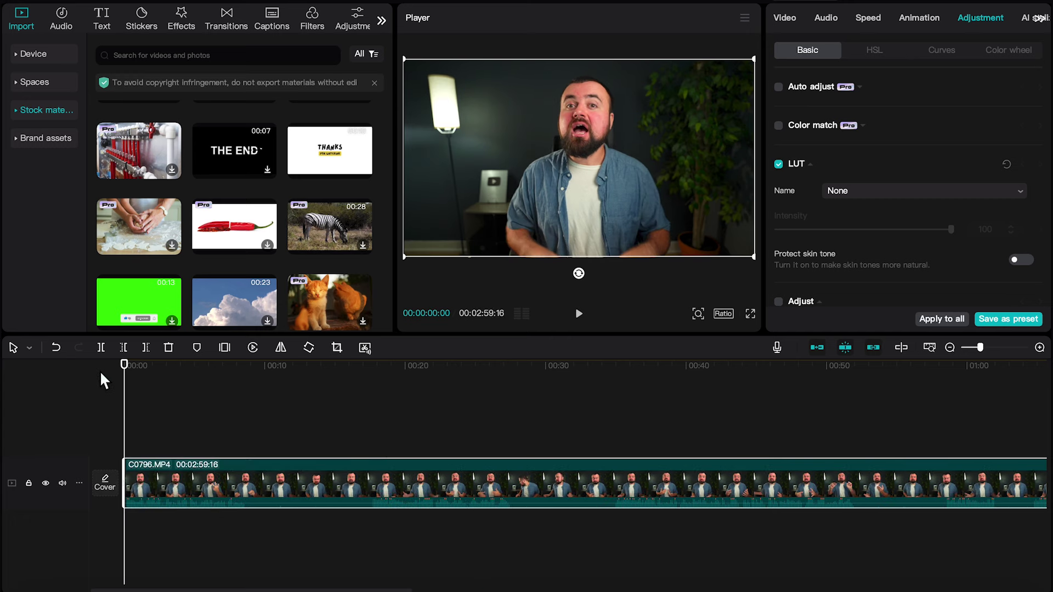
key(ctrl+z)
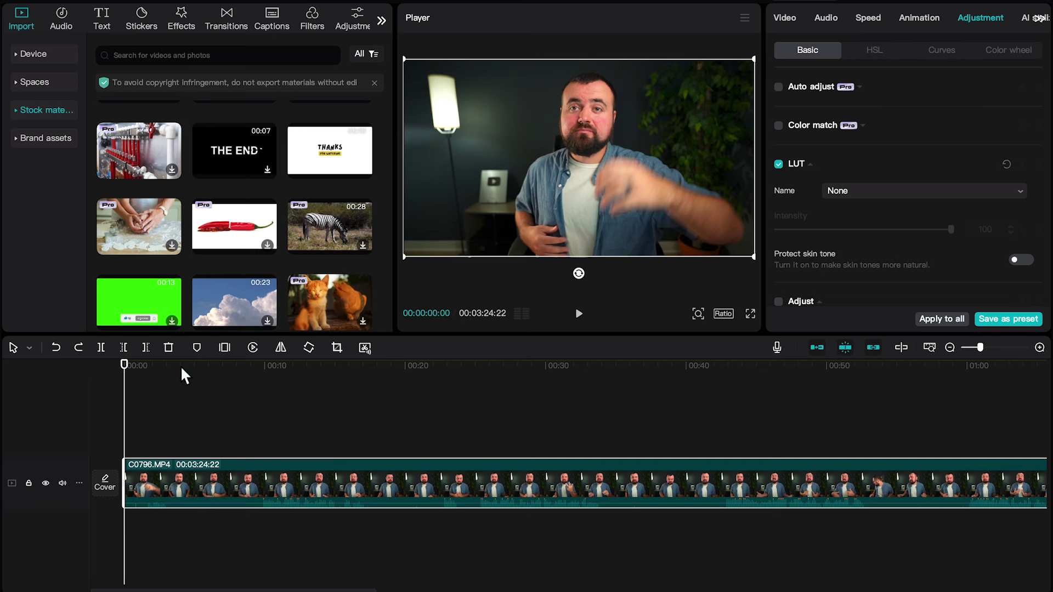
Step: Split the C0796.MP4 clip at 00:00:25:10, delete the part before the cut, and return the playhead to the start
drag(178, 364, 479, 406)
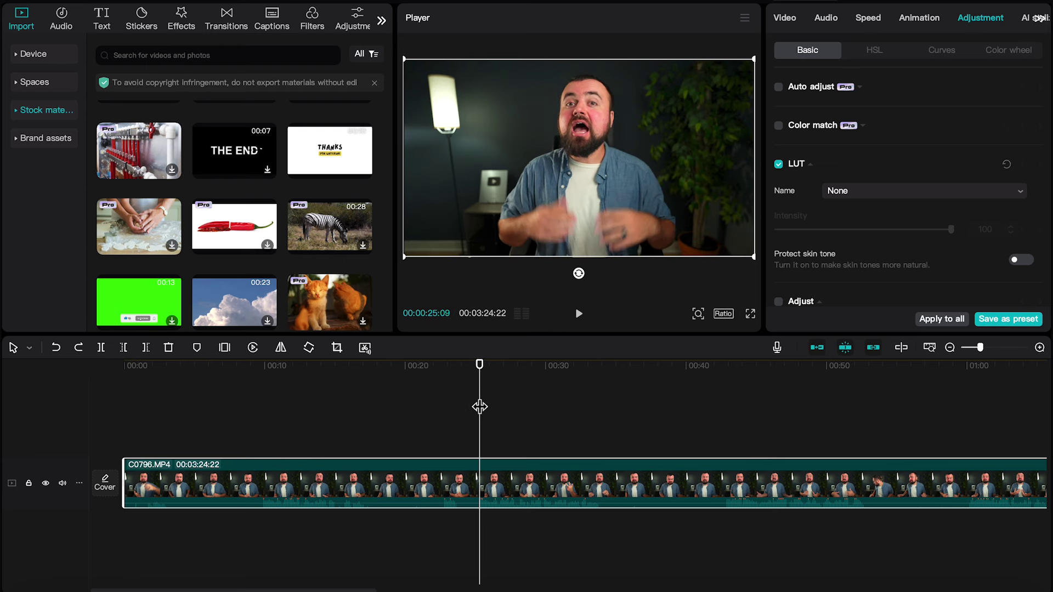
drag(479, 407, 480, 406)
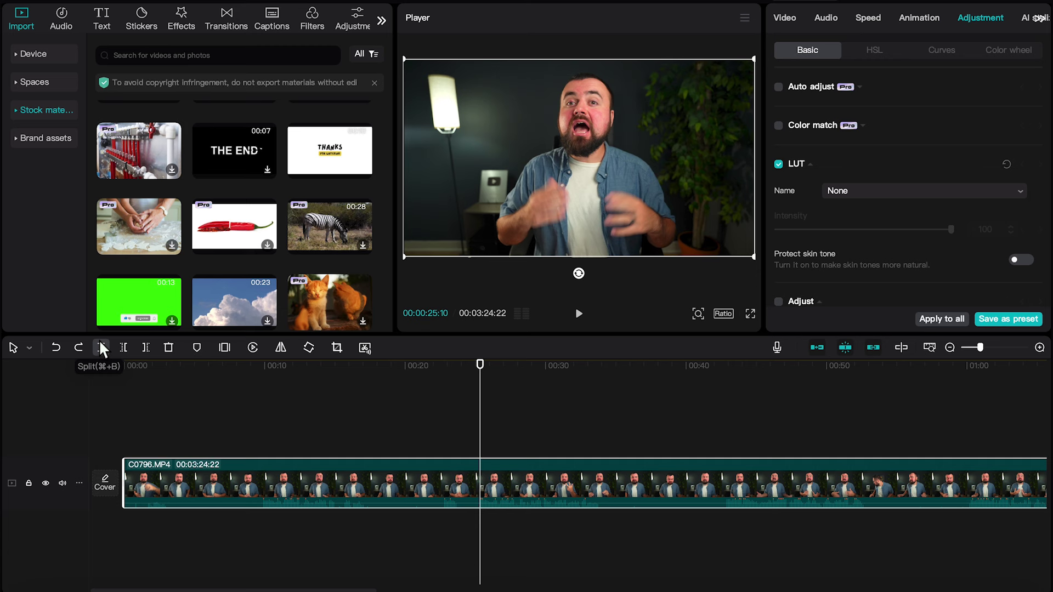
key(ctrl+b)
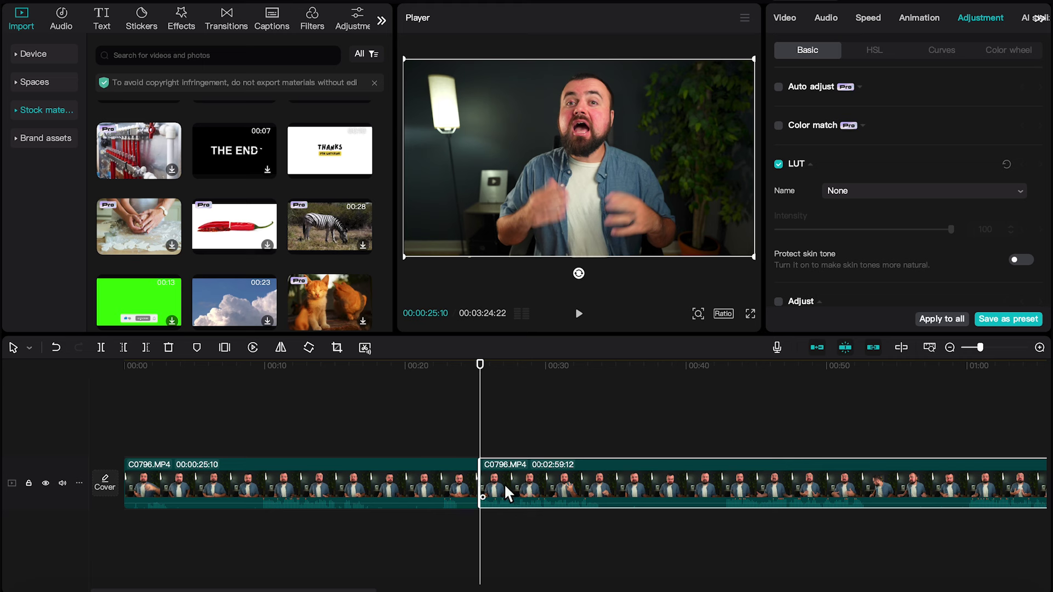
click(378, 475)
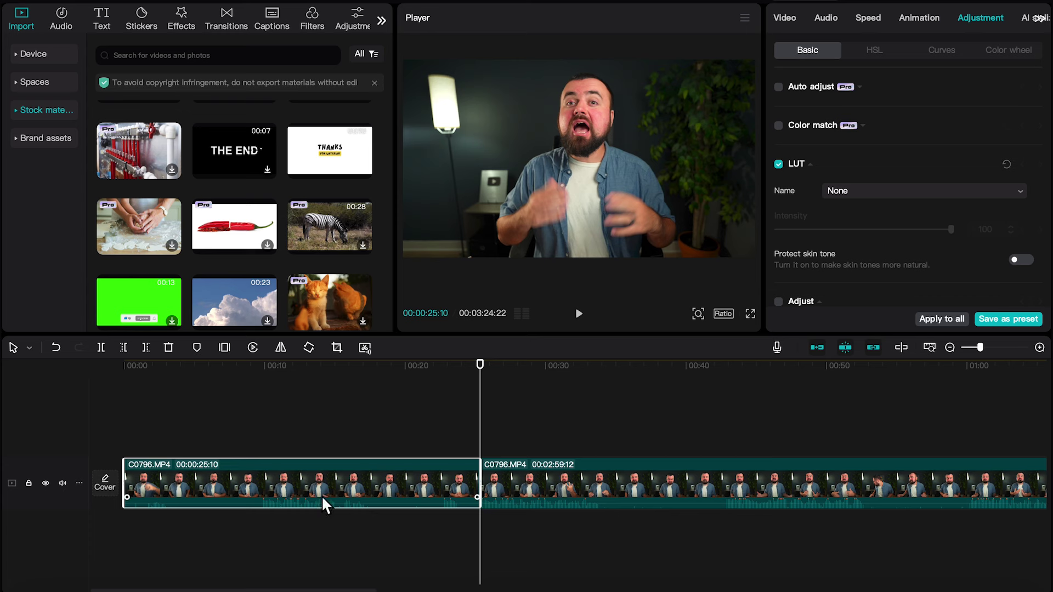
key(Delete)
click(133, 367)
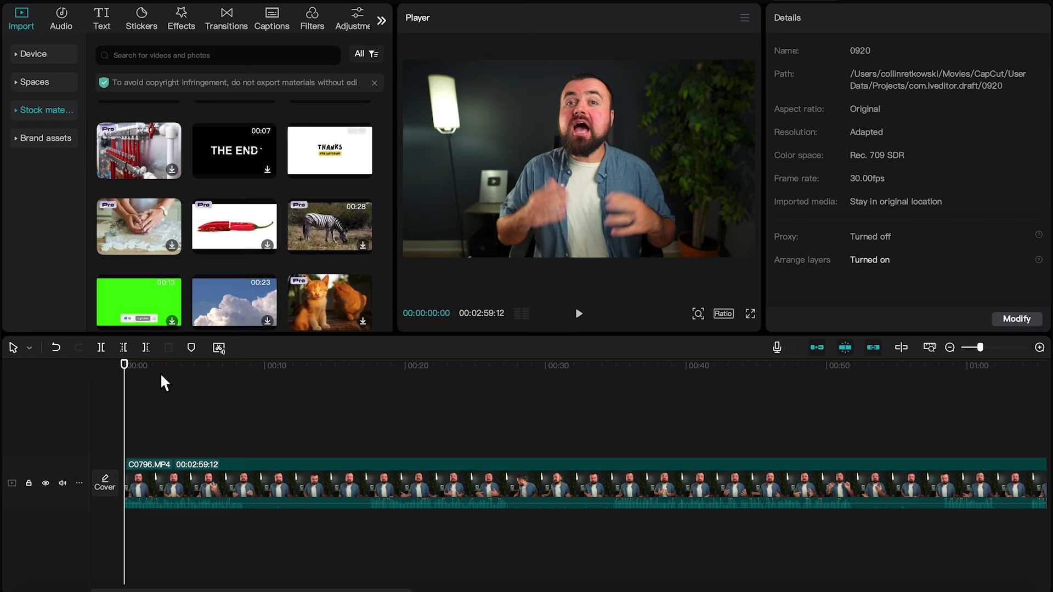
Step: Play the footage from the beginning and split the clip where the first spoken section ends, at 00:00:08:21
drag(155, 364, 226, 373)
key(XF86AudioLowerVolume)
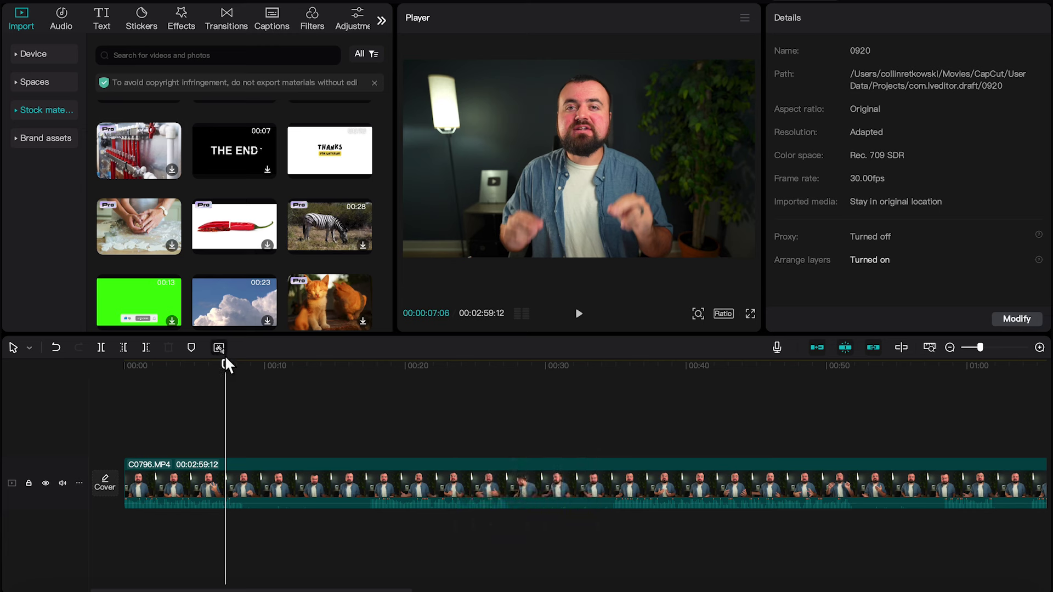
key(Home)
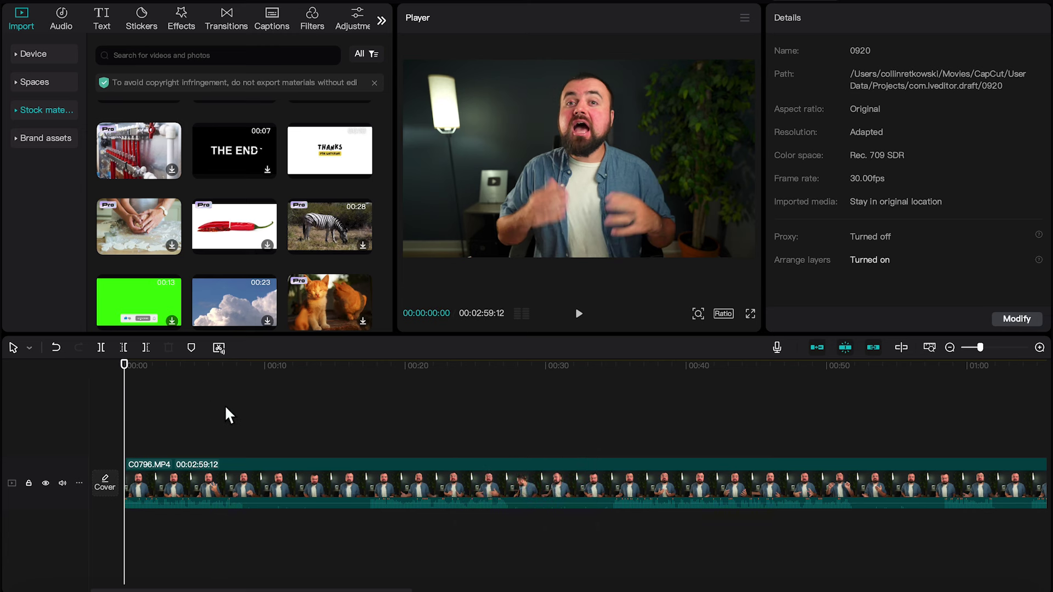
key(space)
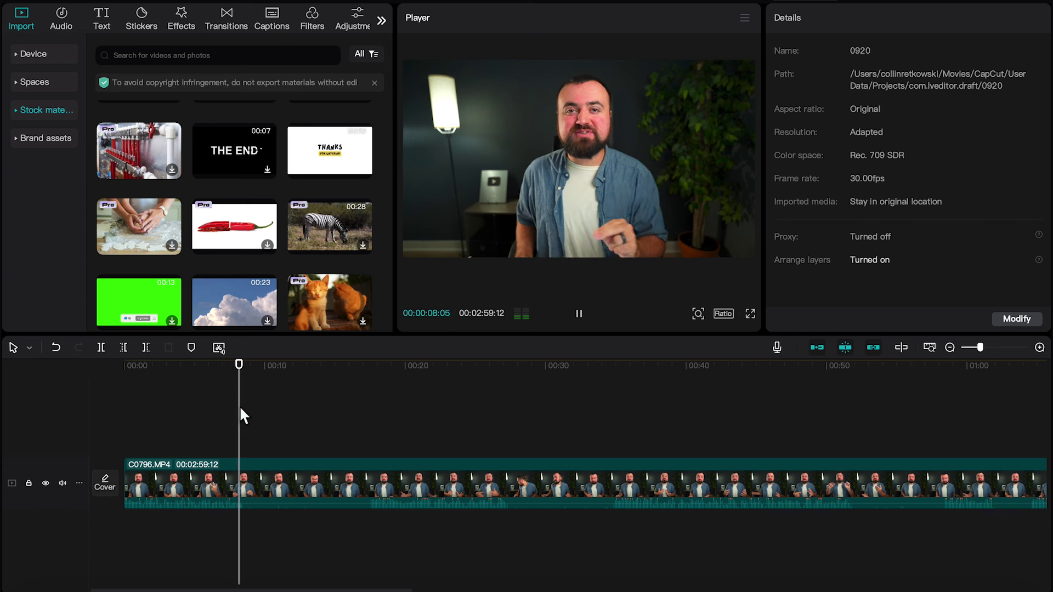
key(space)
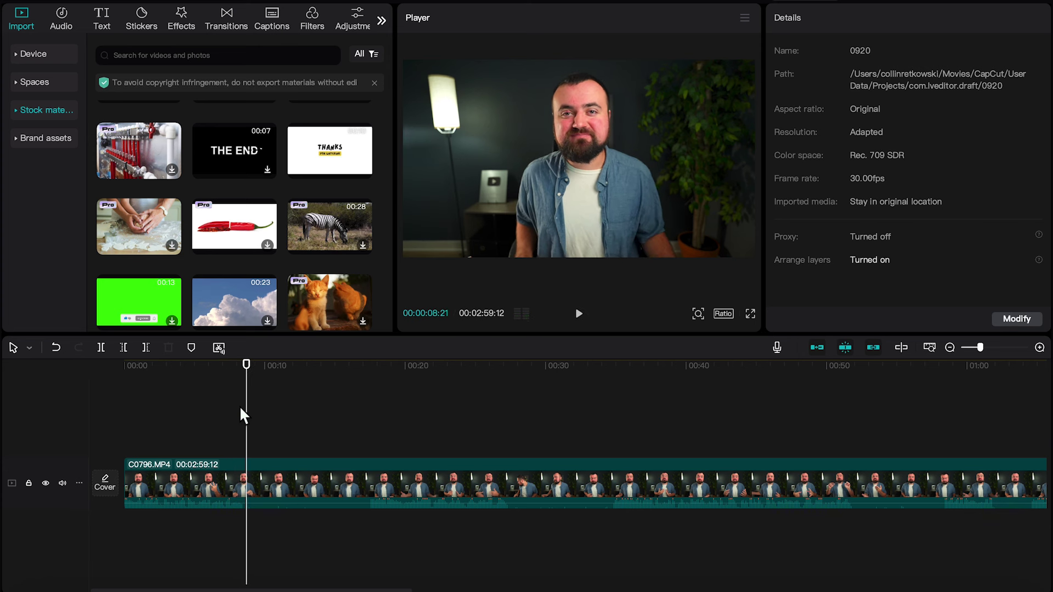
key(super+b)
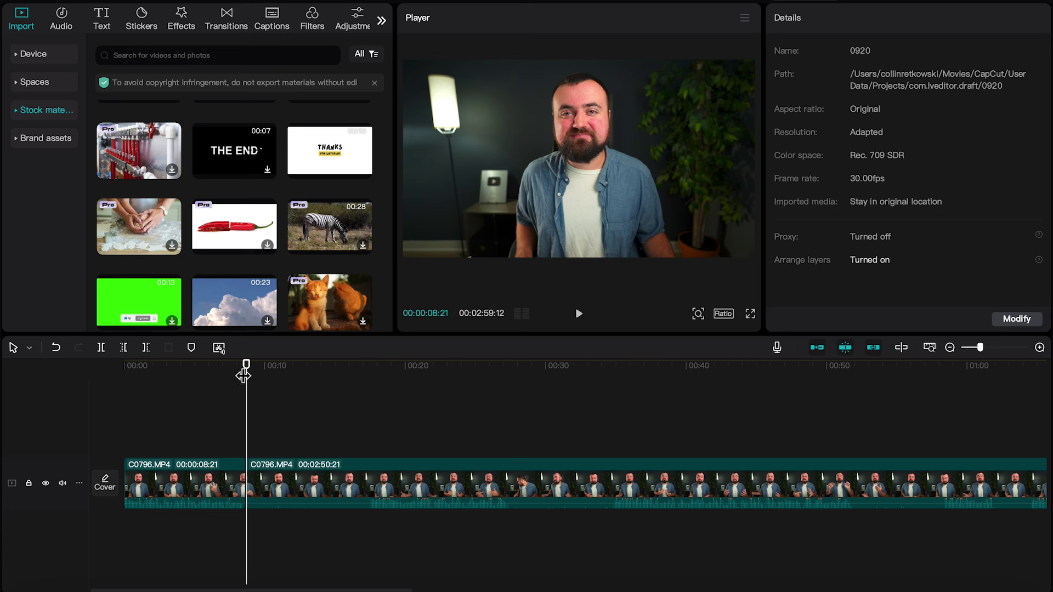
Step: Split the second clip at 00:00:17:16 and delete the unwanted piece between the two cuts
drag(244, 376, 368, 392)
key(super+b)
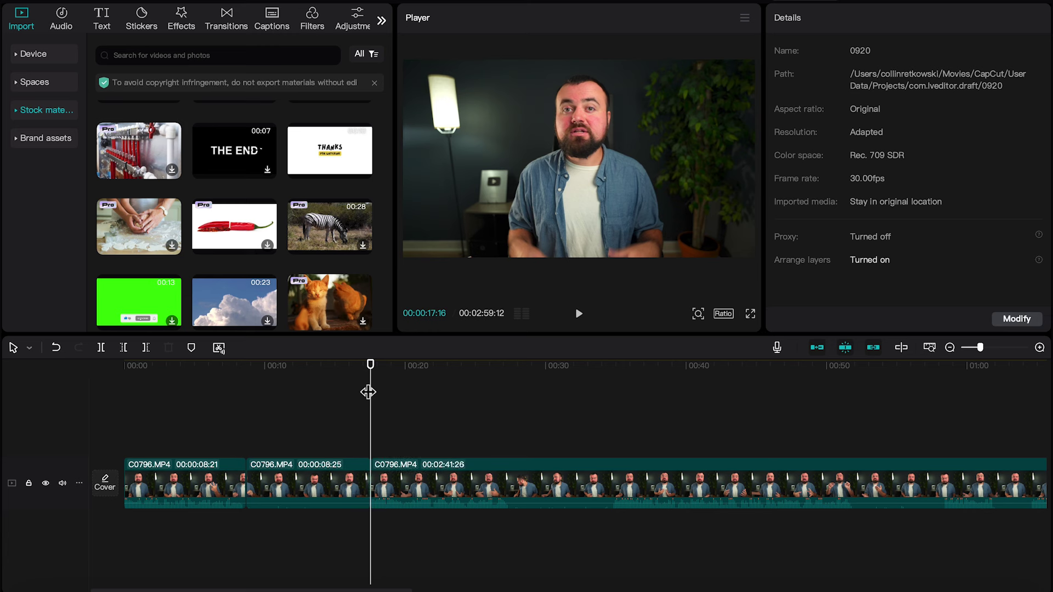
click(312, 477)
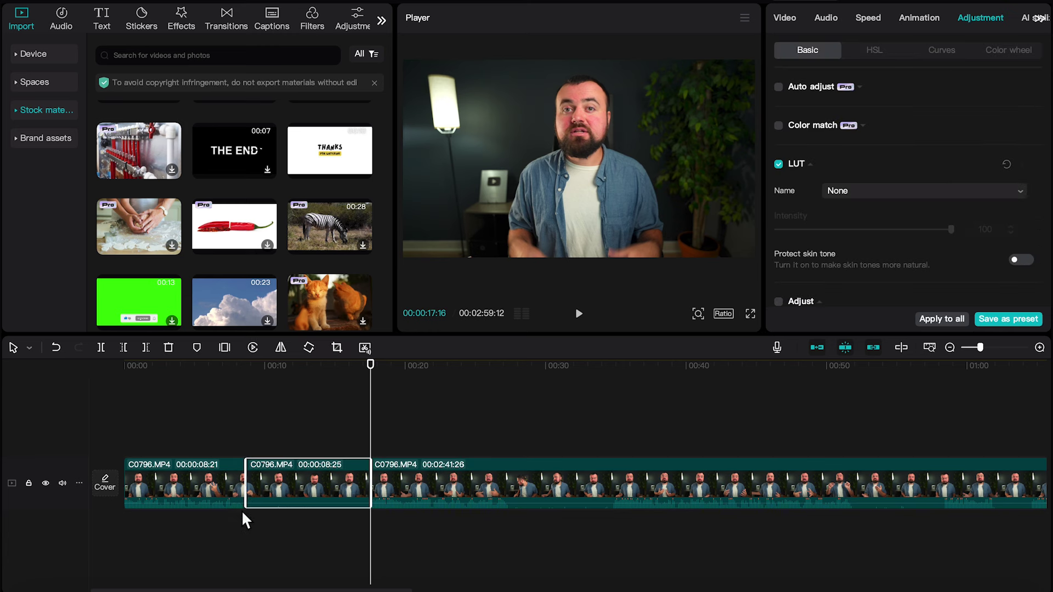
click(394, 484)
click(260, 477)
key(Delete)
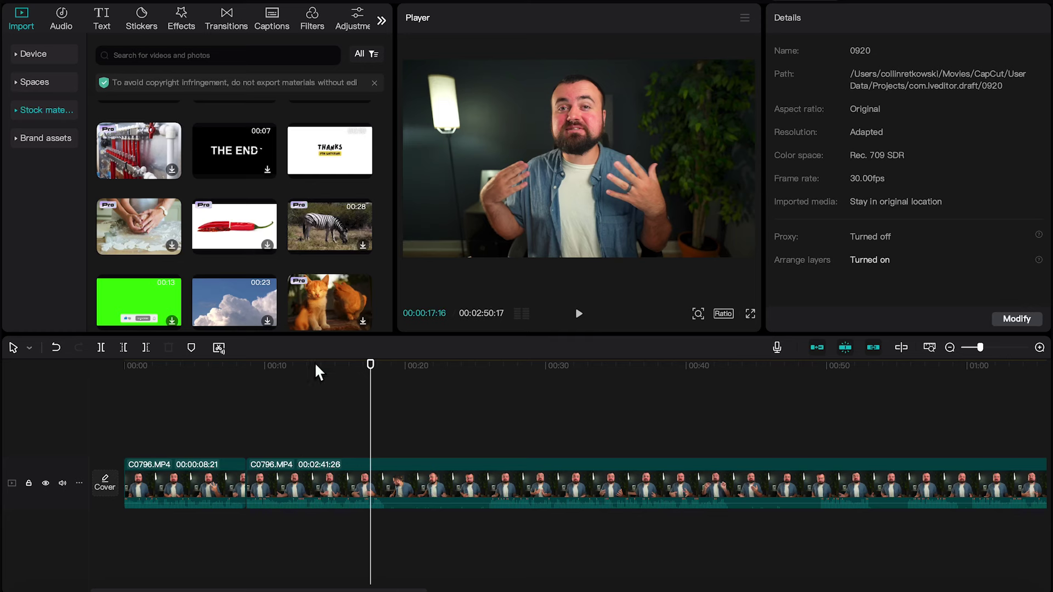
Step: Cut out the unwanted section by splitting the footage at 00:00:18:20 and 00:00:25:28 and deleting the piece between them
drag(314, 363, 386, 382)
key(ctrl+b)
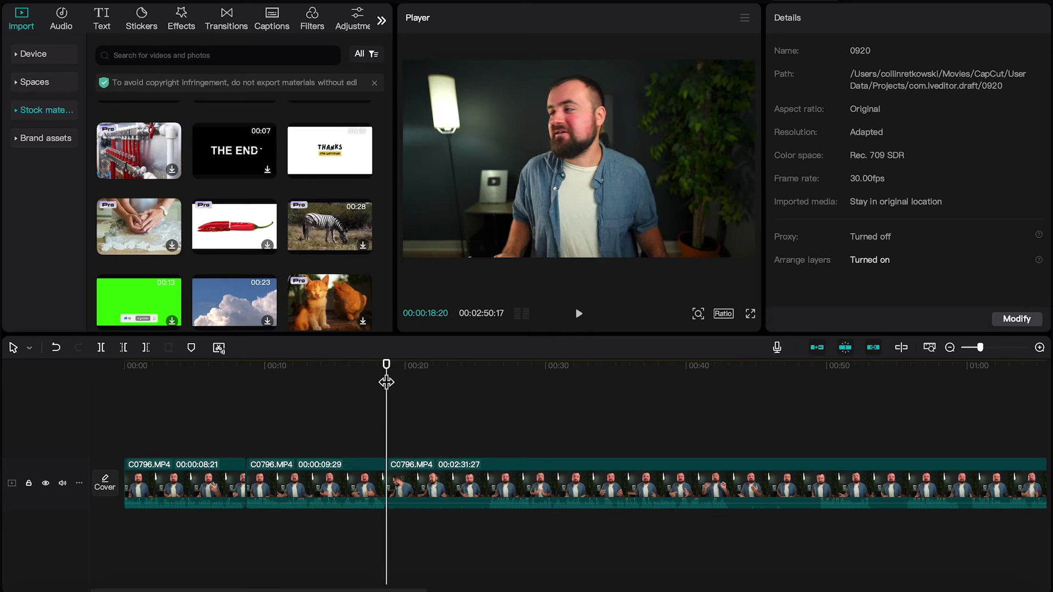
click(488, 399)
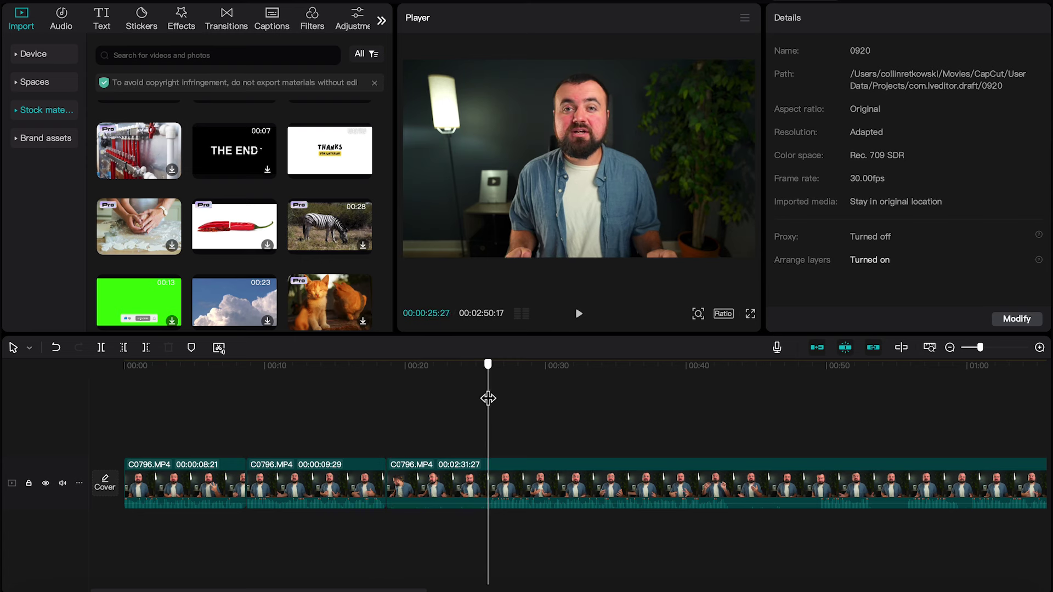
key(ctrl+b)
click(427, 490)
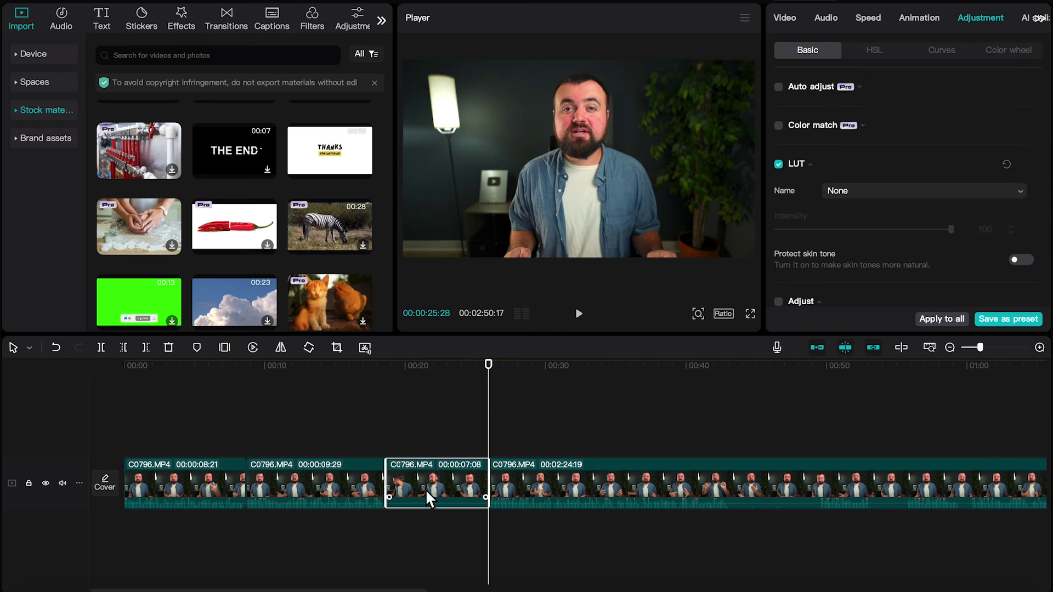
key(Delete)
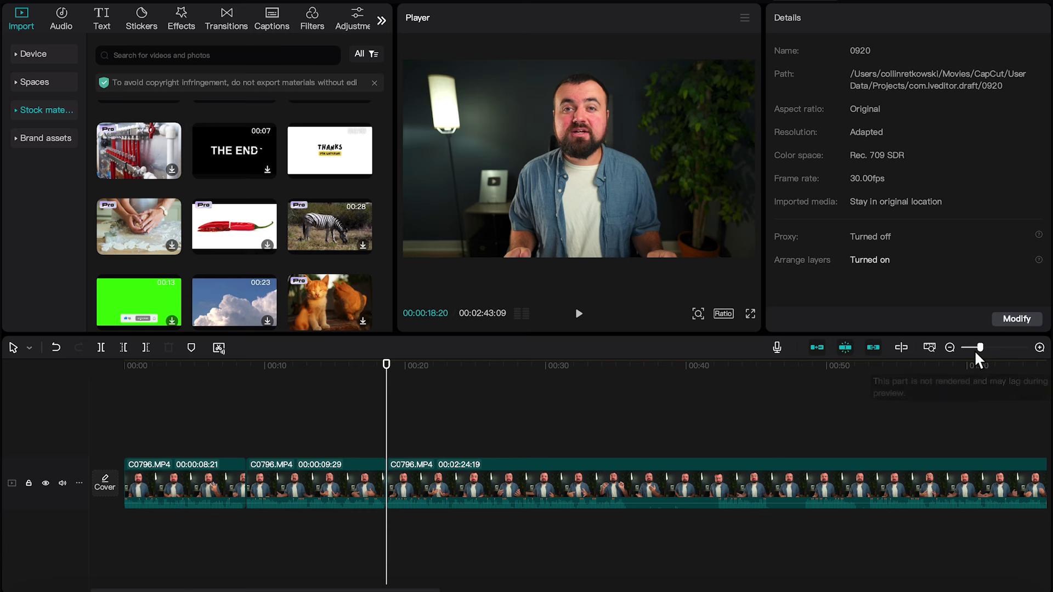
drag(977, 347, 972, 347)
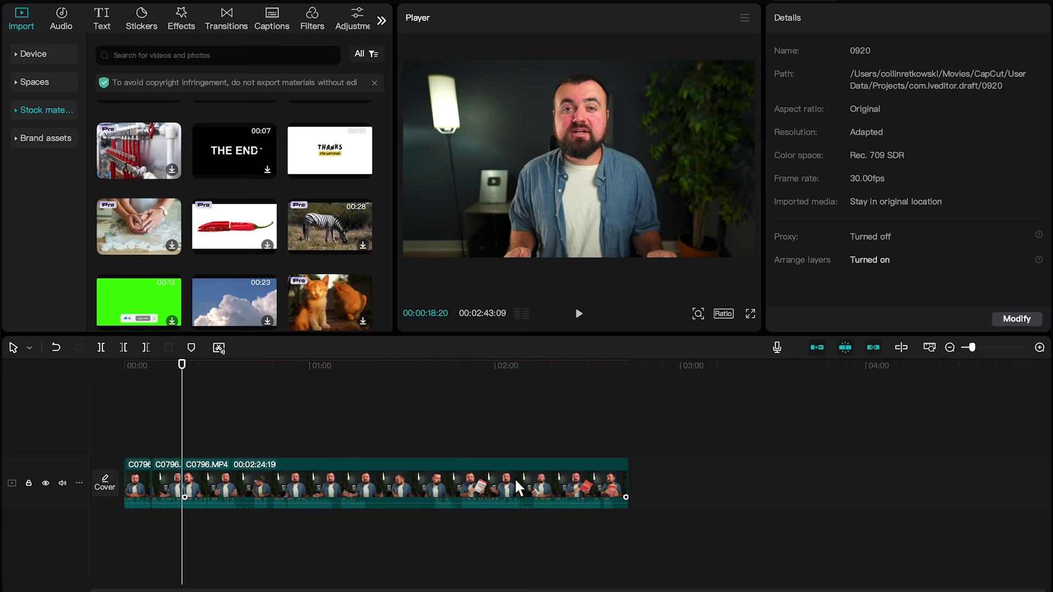
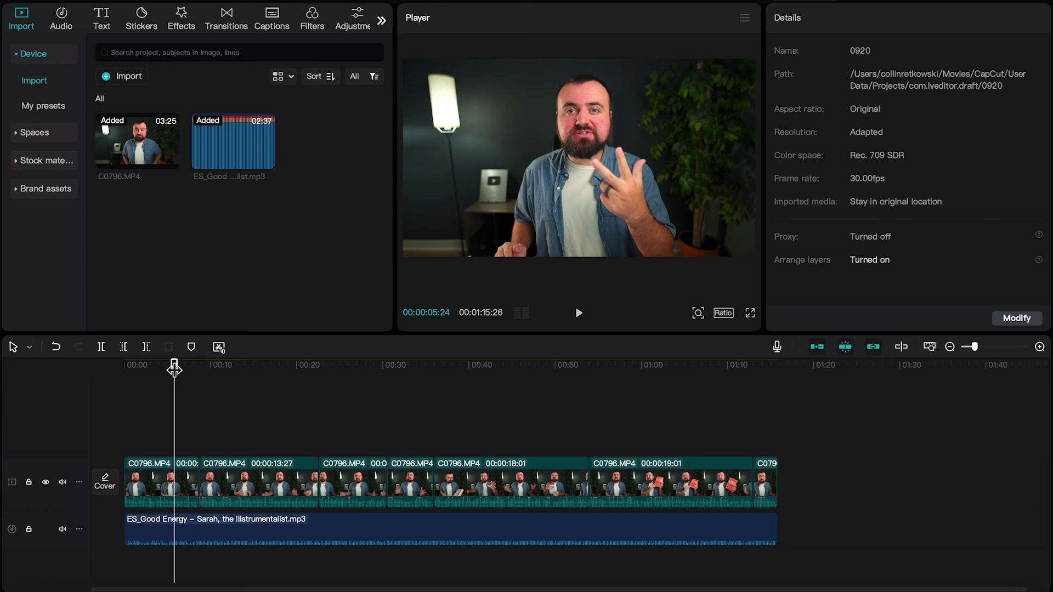
Step: Add a default text layer to the timeline at 00:00:05:24
click(99, 22)
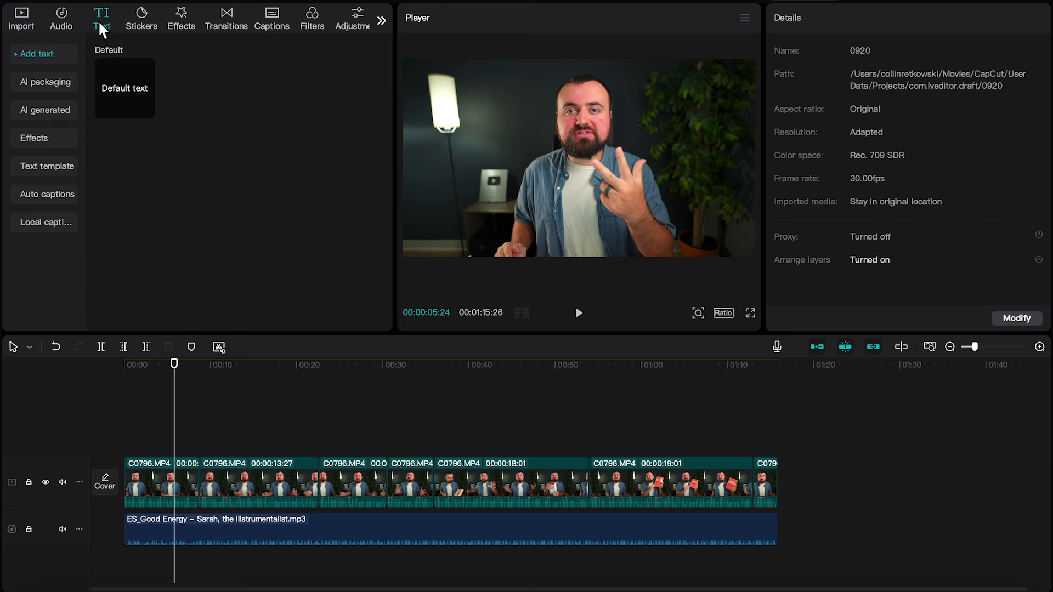
mouse_move(140, 98)
click(146, 110)
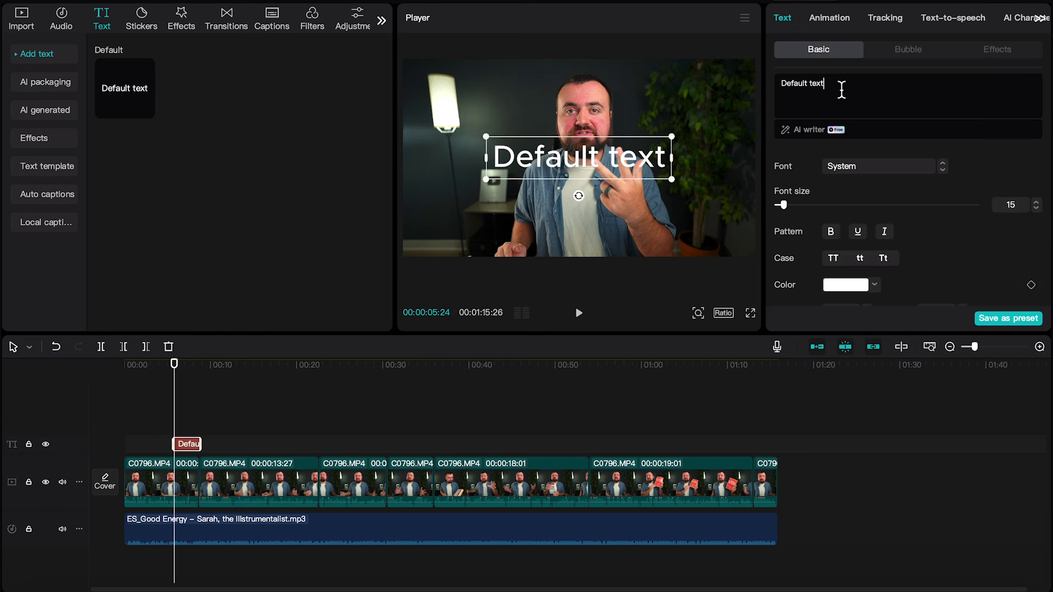
Step: Replace the placeholder text with "3 BOOKS TO HELP YOU" and "GROW ON YOUTUBE" on two lines
triple_click(784, 87)
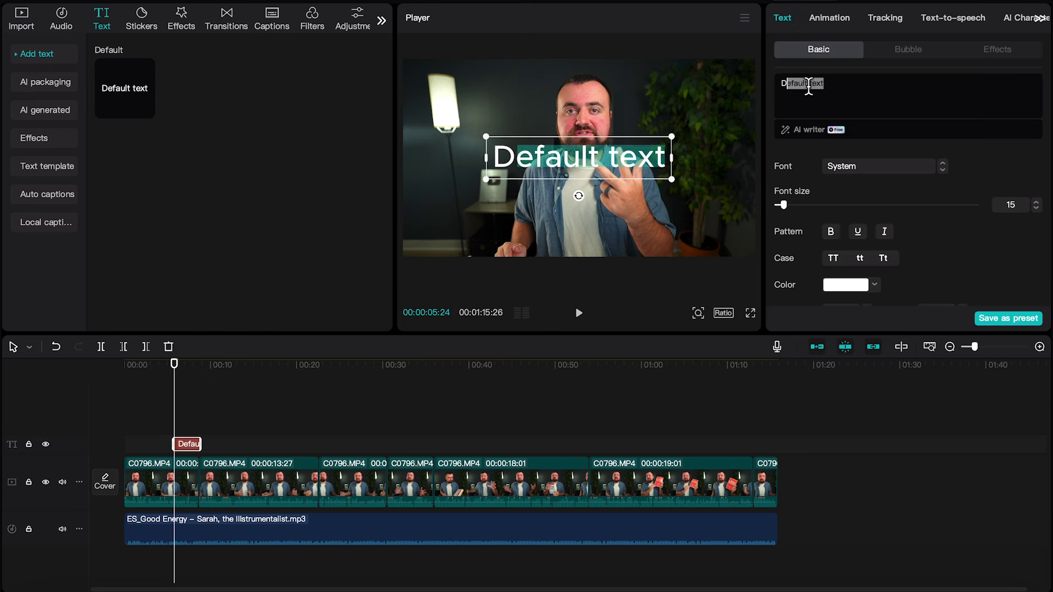
click(853, 86)
triple_click(826, 88)
text(3 BOOKS TO HELP YOU)
key(Return)
text(GROW ON YOUTUBE)
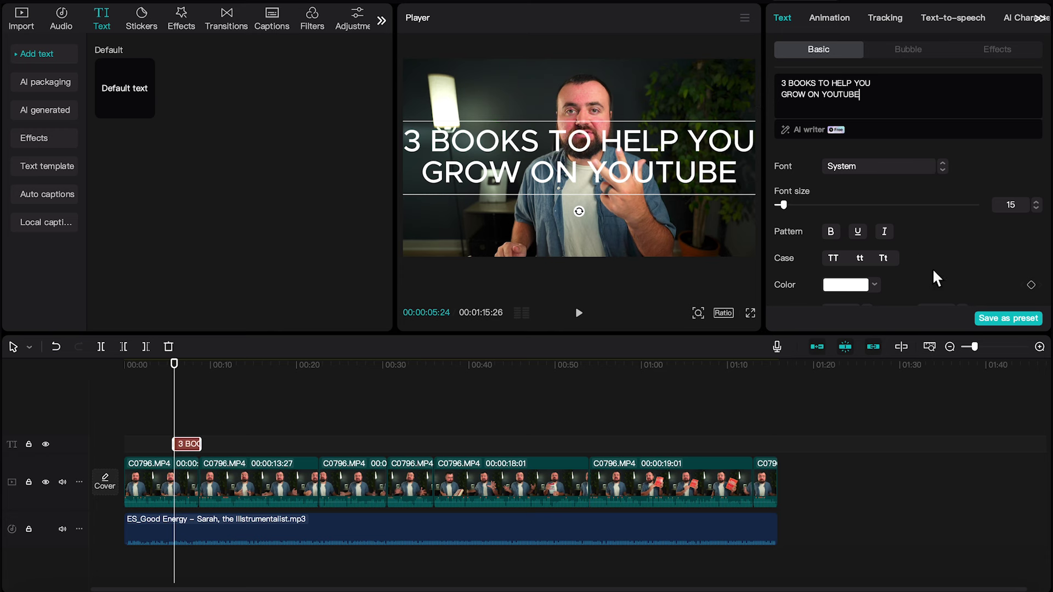
scroll(933, 278, down, 5)
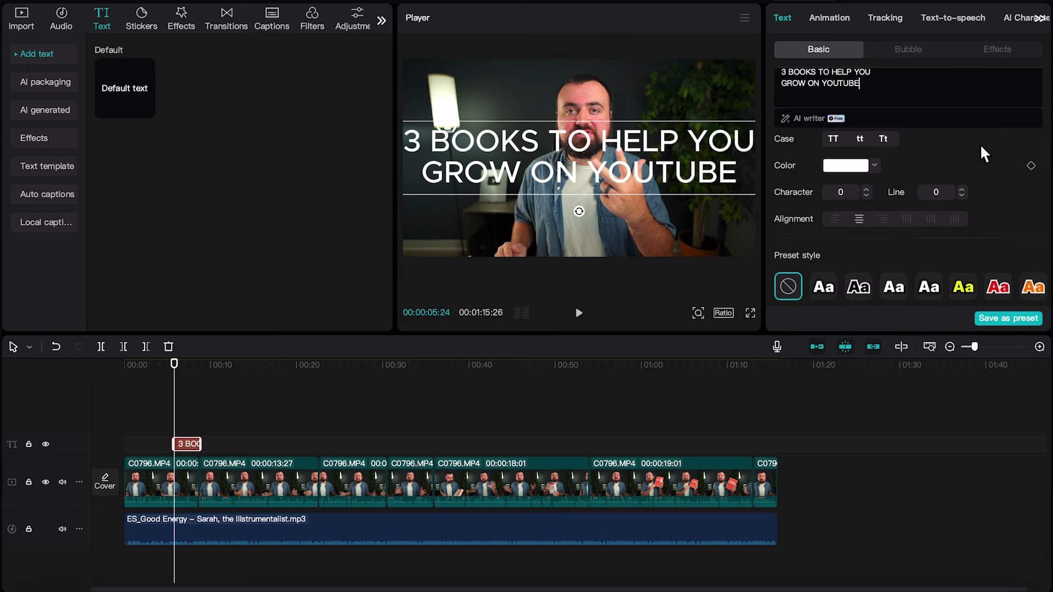
Step: Scale the title down to about 69% at the lower centre of the frame and set its font to Arial Bold
scroll(980, 144, up, 5)
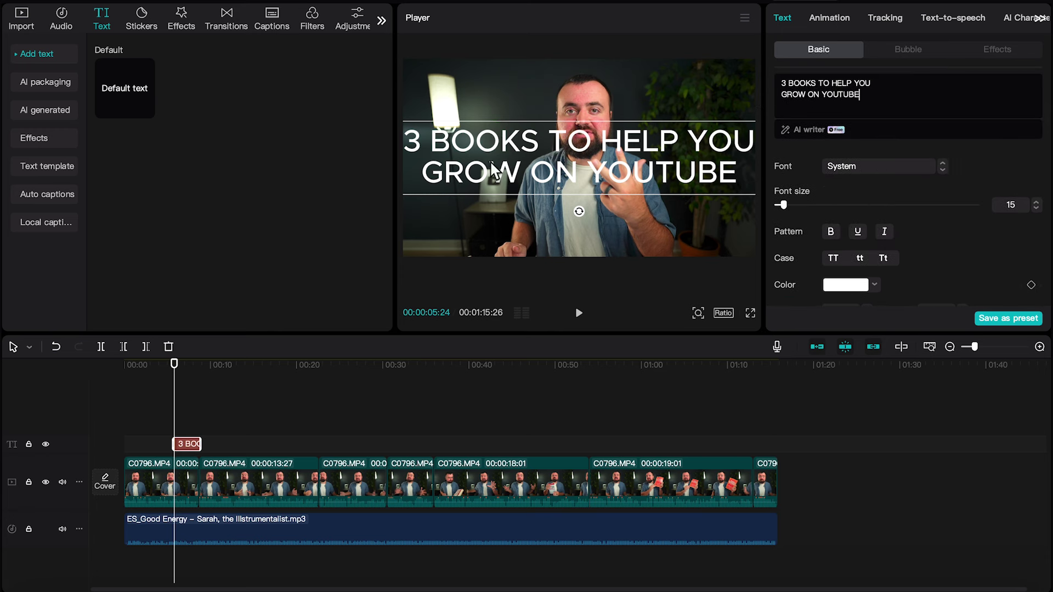
drag(465, 137, 490, 164)
drag(427, 224, 550, 211)
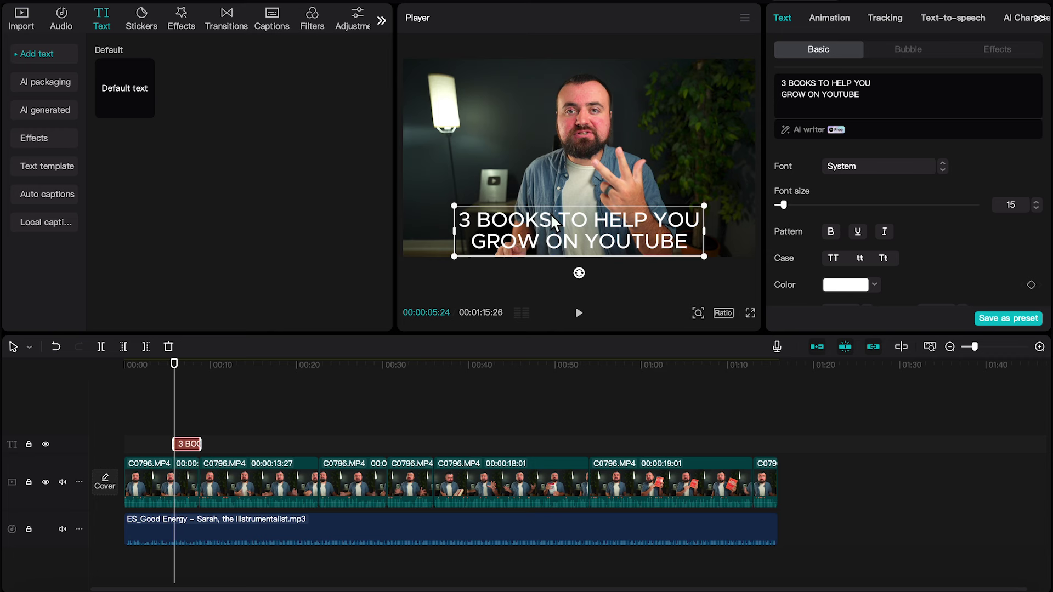
click(895, 177)
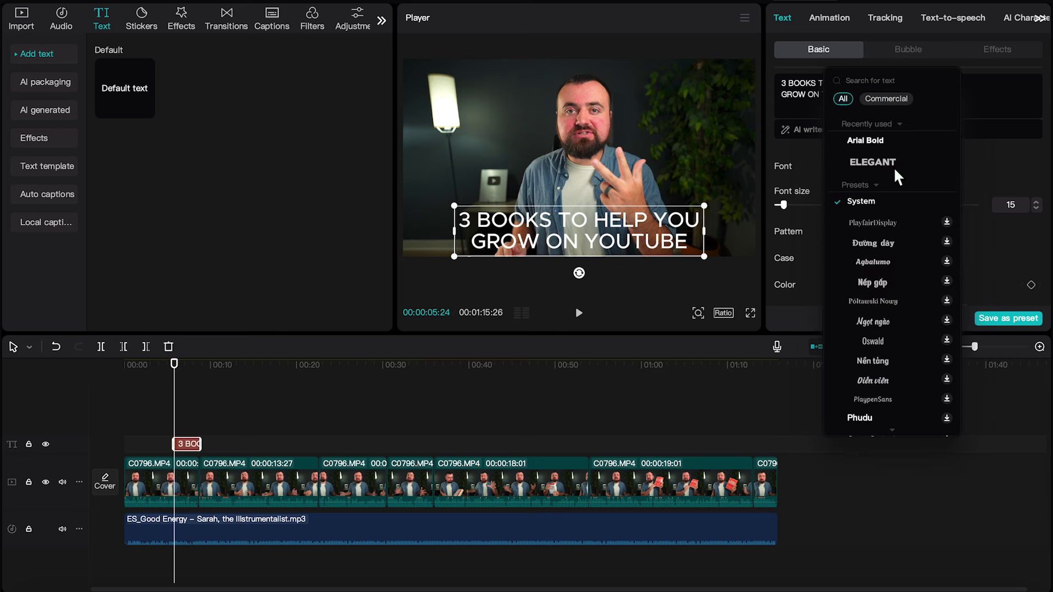
click(872, 144)
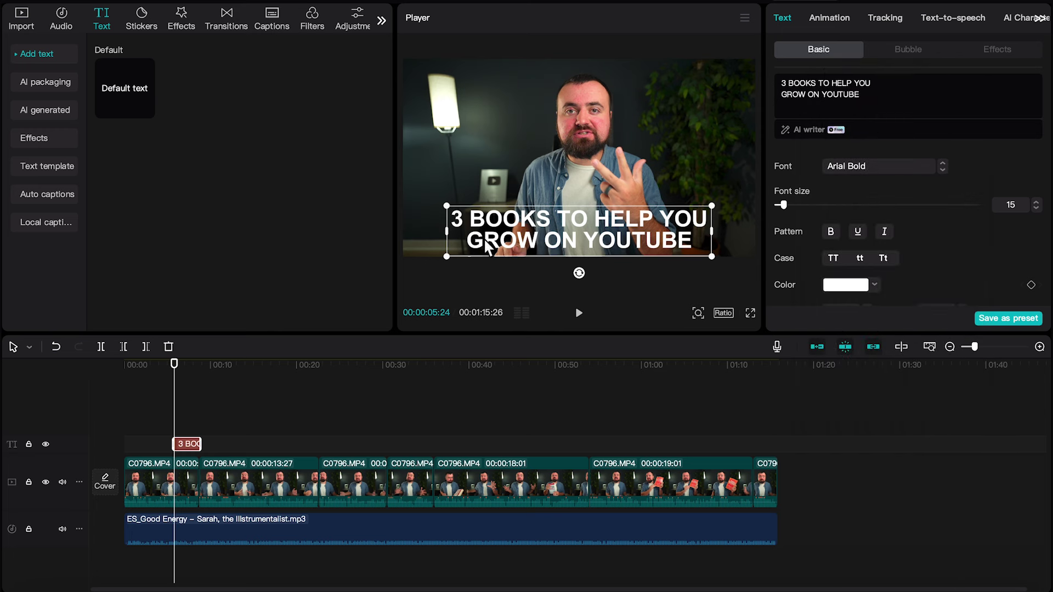
Step: Add a black shadow to the title text and set the shadow's bluriness to 27%
scroll(939, 247, down, 5)
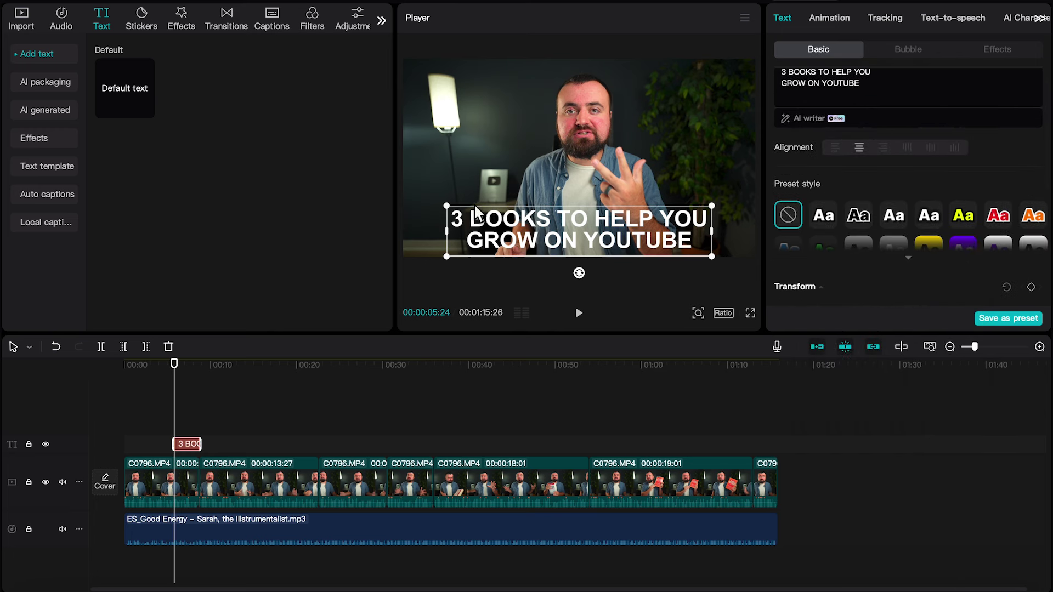
scroll(927, 176, down, 3)
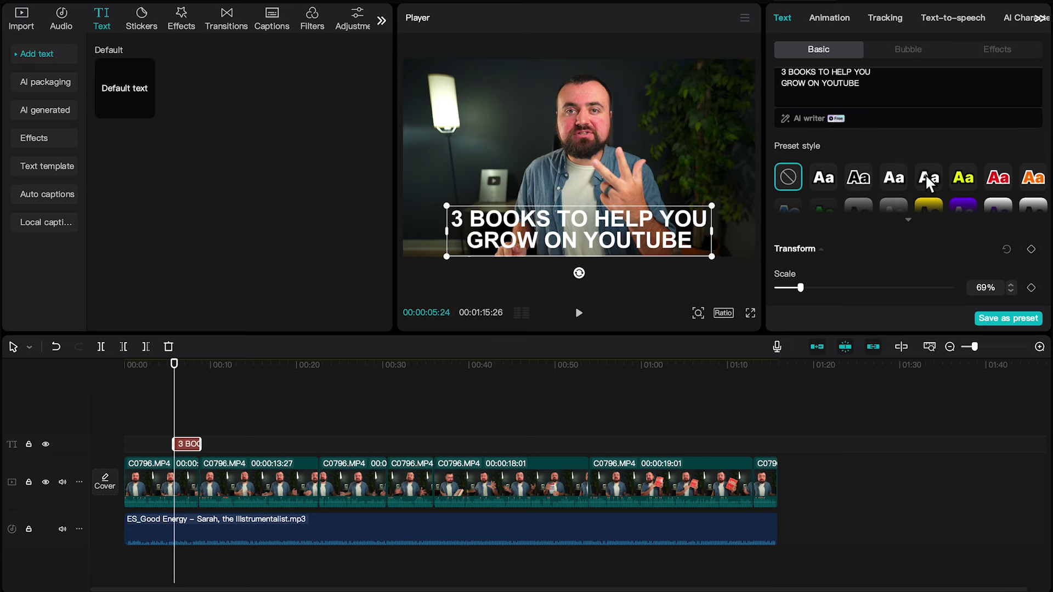
scroll(926, 176, down, 5)
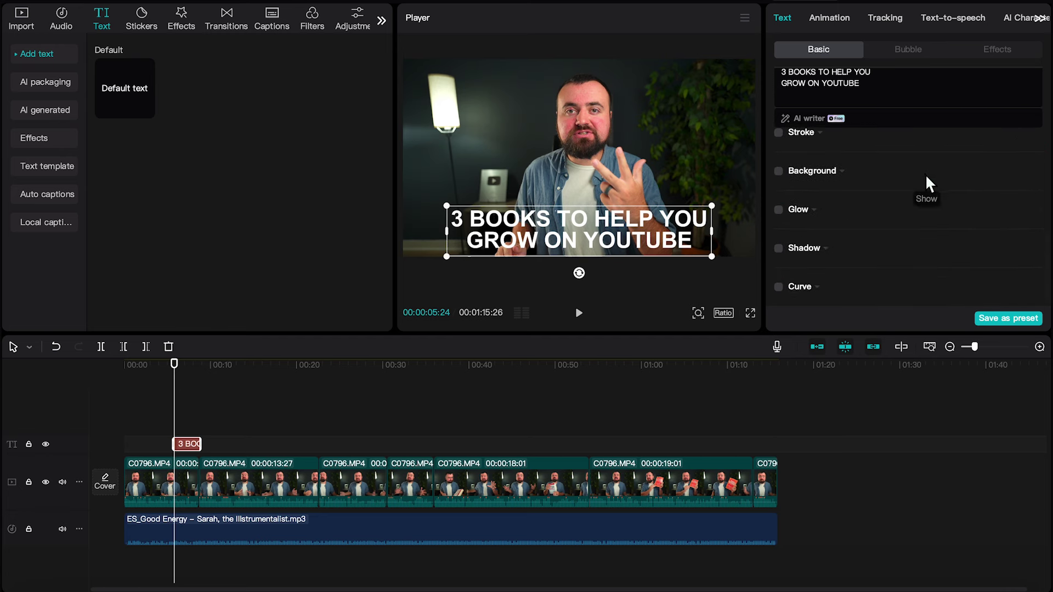
click(779, 249)
scroll(908, 274, down, 2)
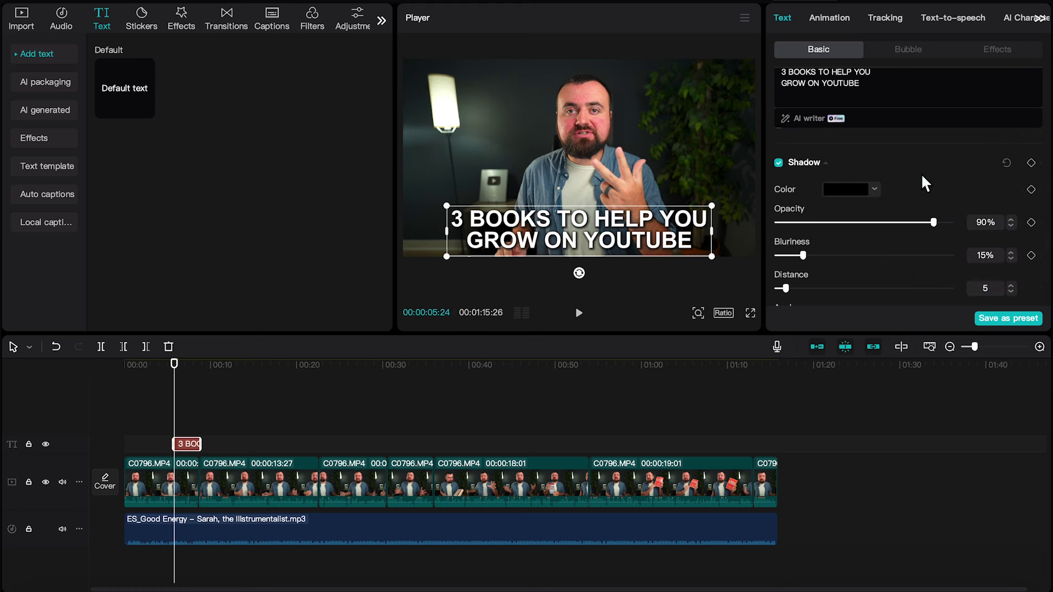
scroll(920, 172, down, 2)
drag(802, 203, 824, 205)
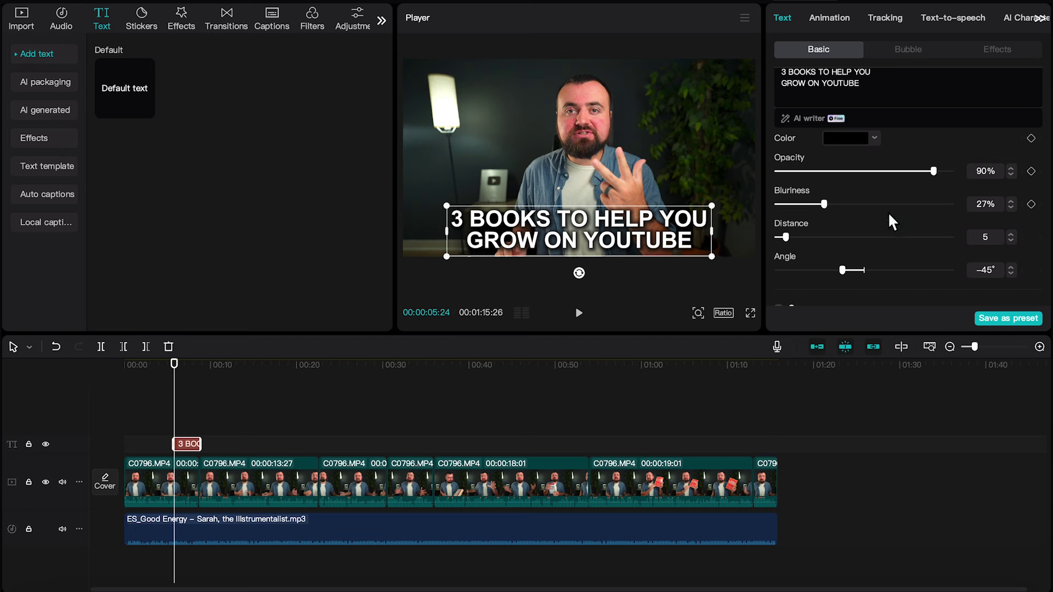
Step: Give the title the Zoom In entrance animation with a duration of 0.9 s
scroll(889, 214, up, 10)
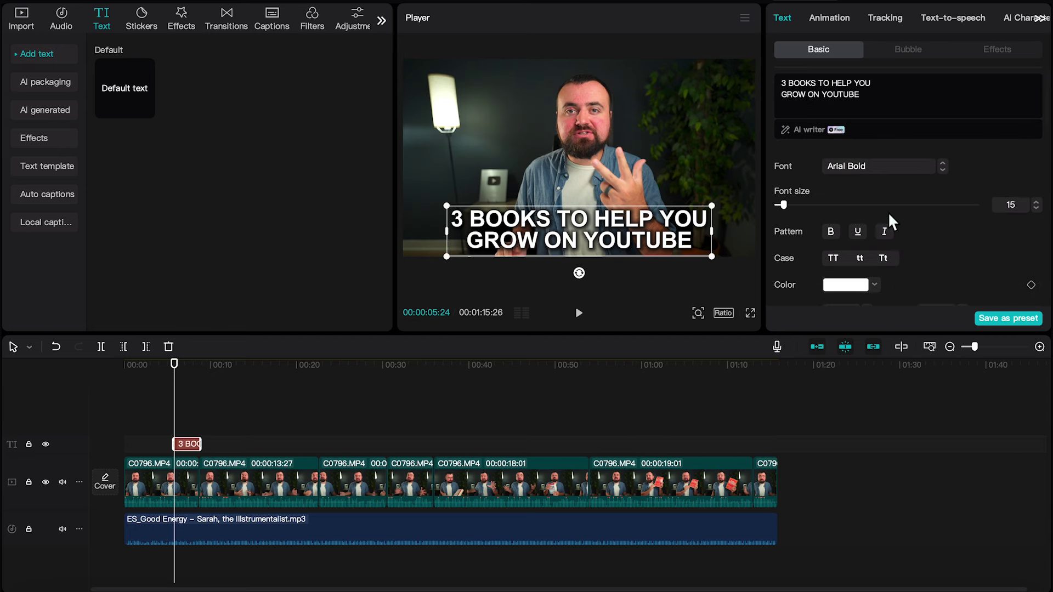
click(817, 18)
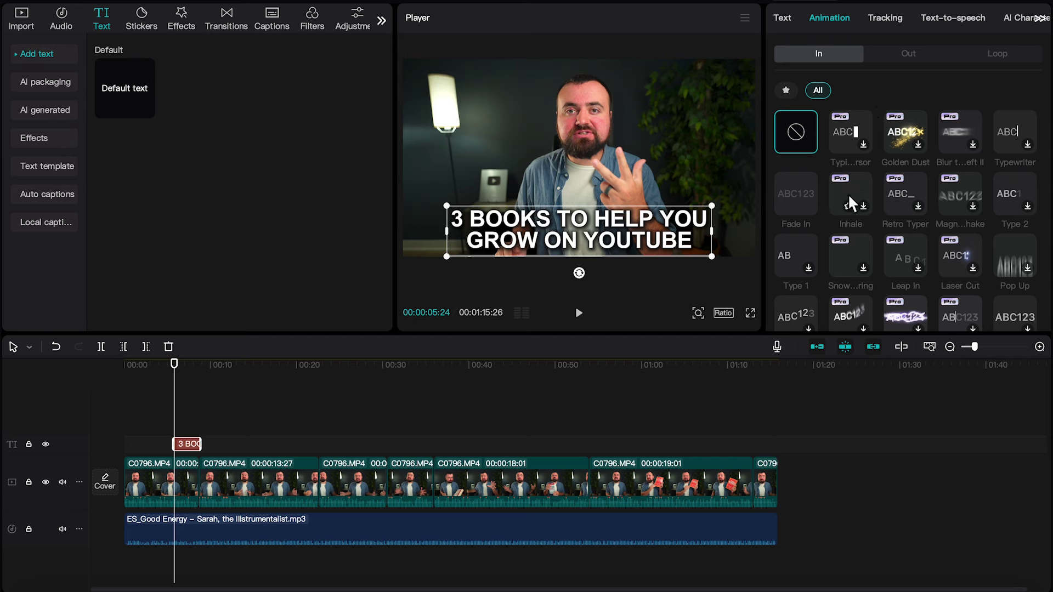
scroll(812, 231, down, 2)
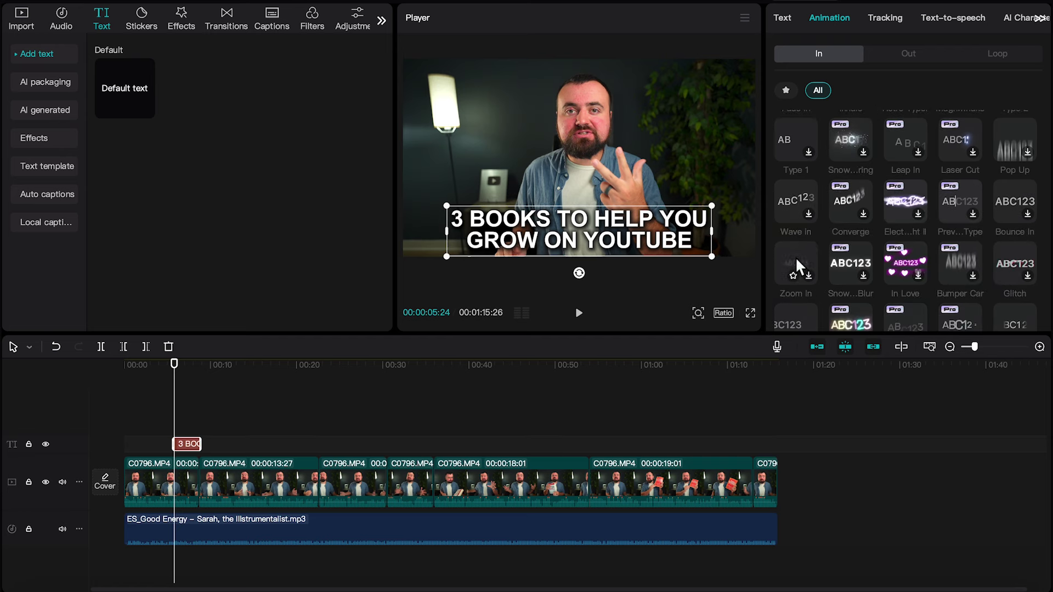
click(795, 257)
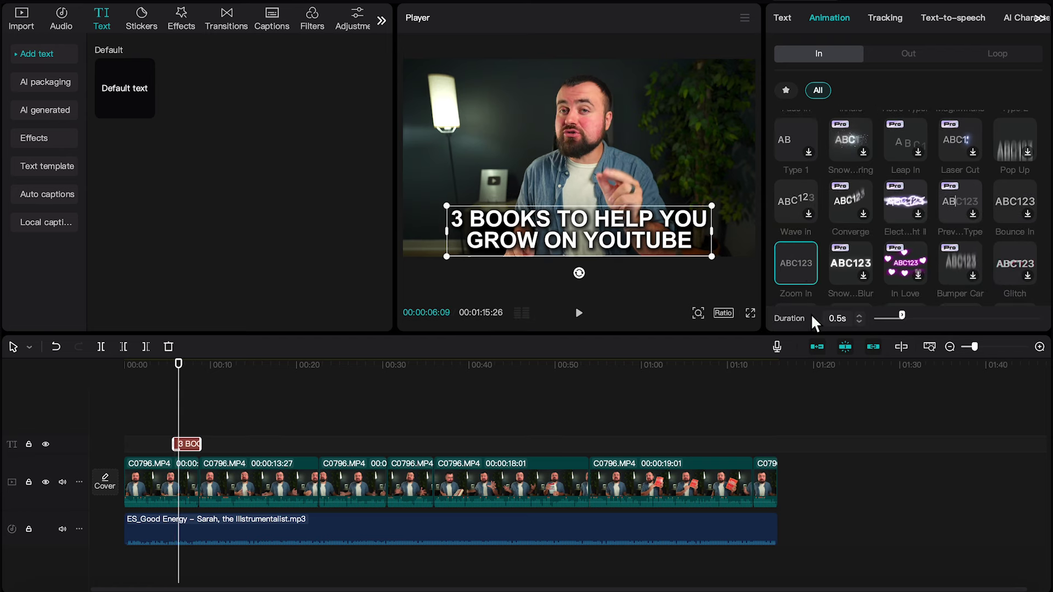
drag(901, 318, 923, 318)
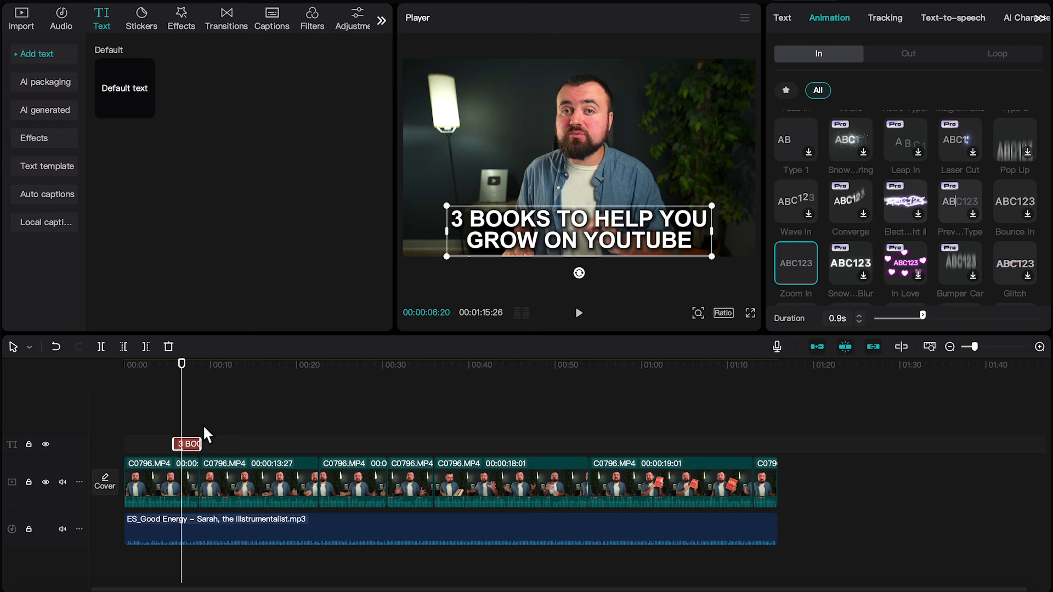
Step: Shift the title clip earlier so it starts just before the 00:05 mark, playing back the section to check its timing
scroll(193, 411, up, 5)
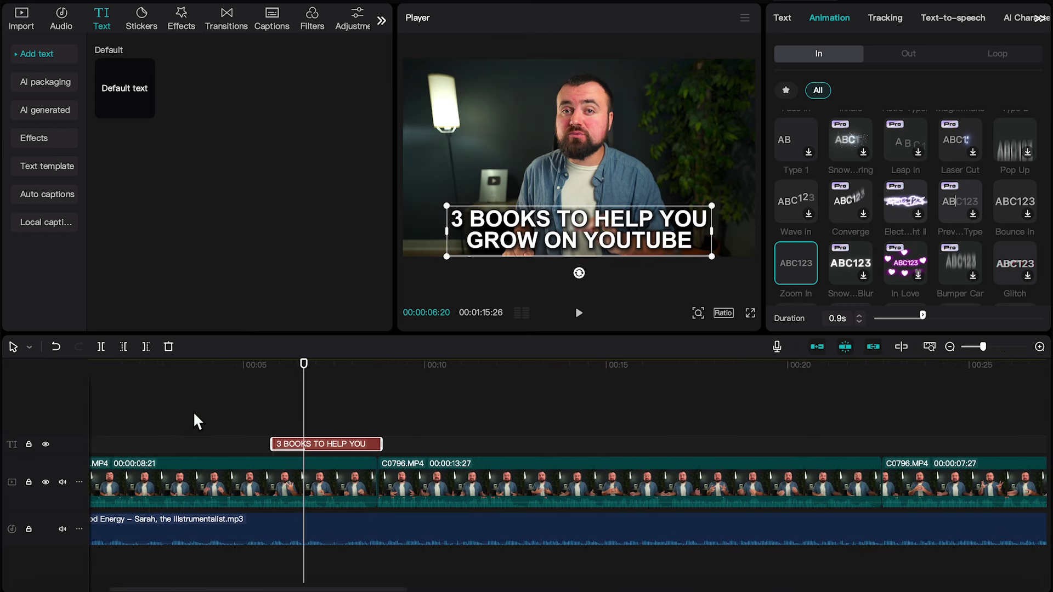
scroll(193, 412, left, 3)
drag(375, 442, 359, 443)
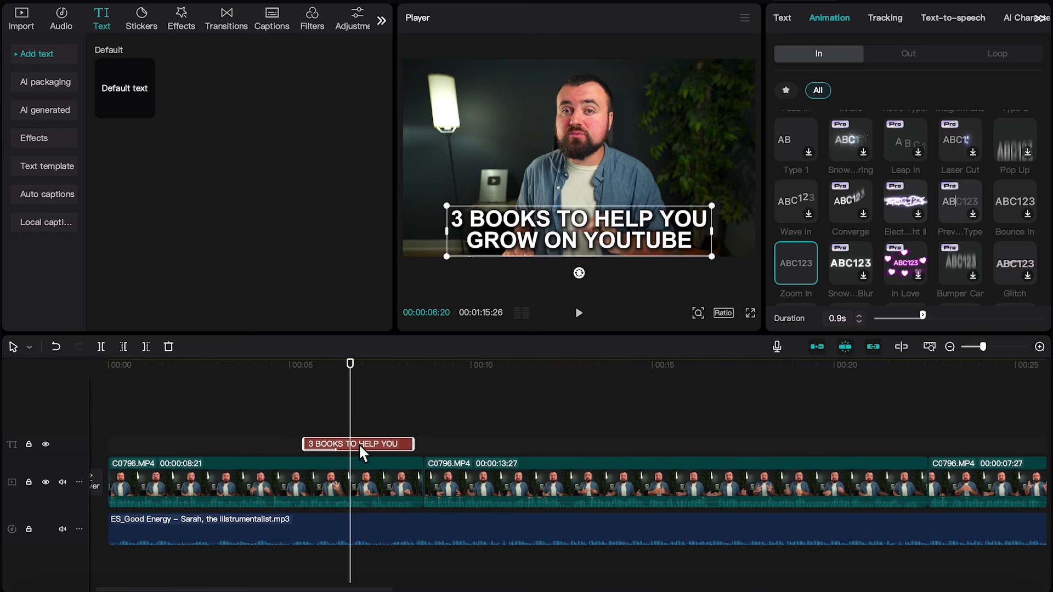
click(279, 364)
key(space)
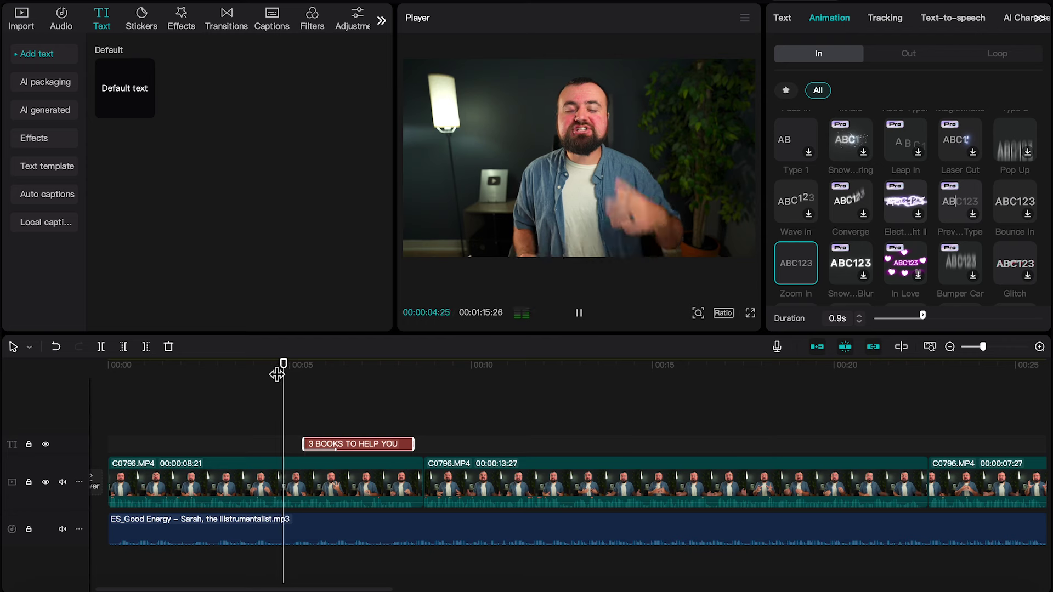
key(space)
drag(371, 440, 331, 443)
click(243, 367)
key(space)
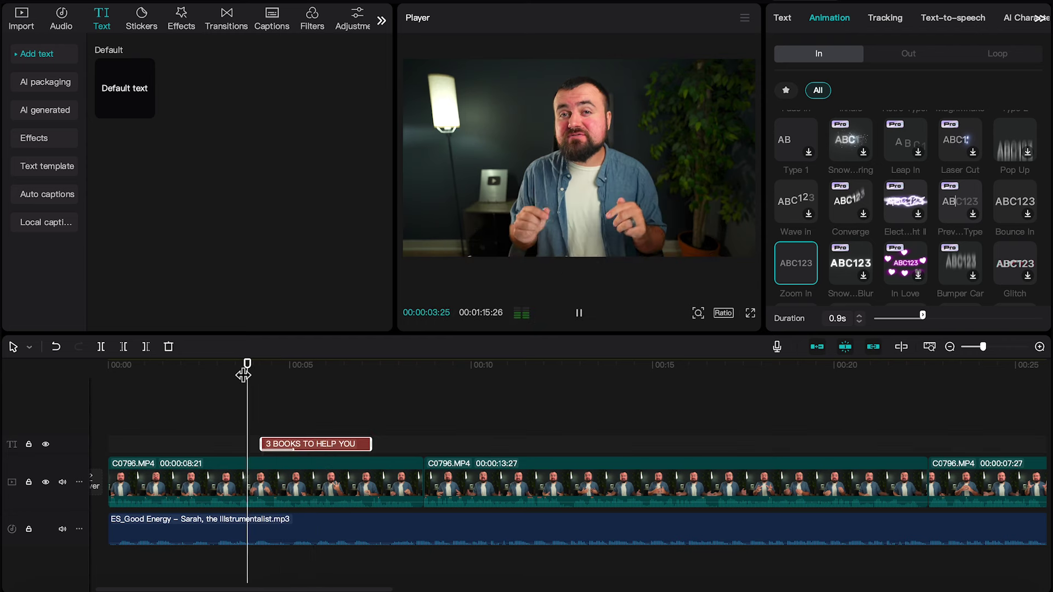
key(space)
drag(277, 440, 292, 443)
click(253, 366)
key(space)
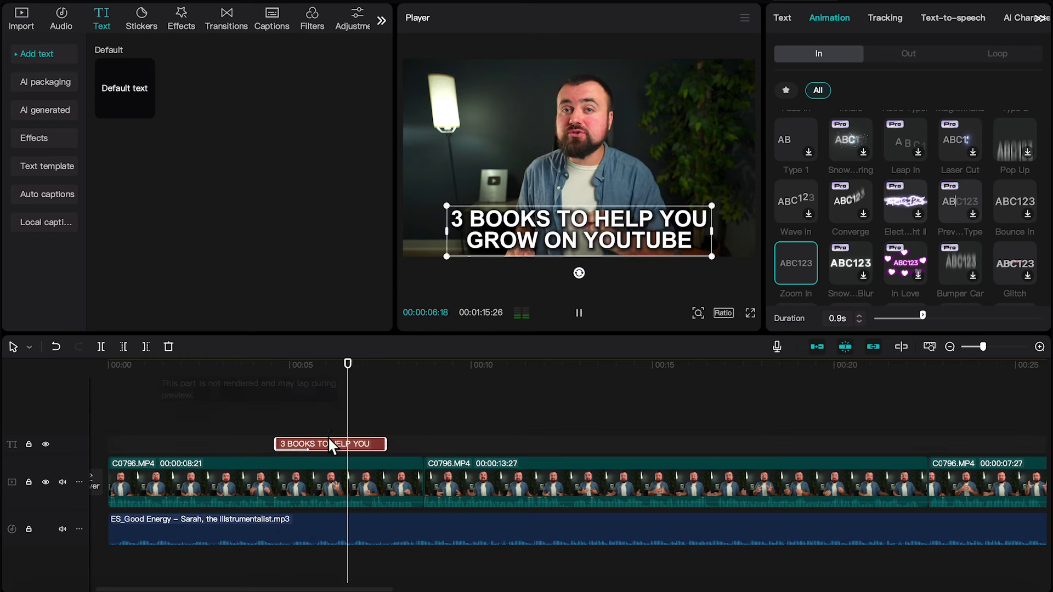
Step: Extend the title clip's end to about 00:00:09:25 and give it the Fade Out exit animation
drag(380, 442, 462, 451)
click(904, 59)
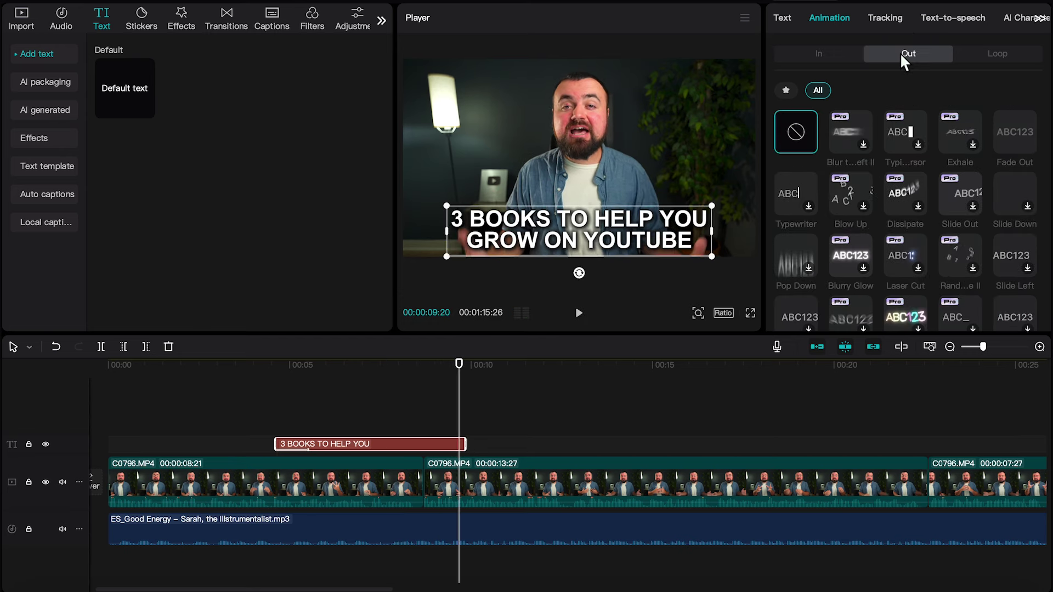
click(1006, 127)
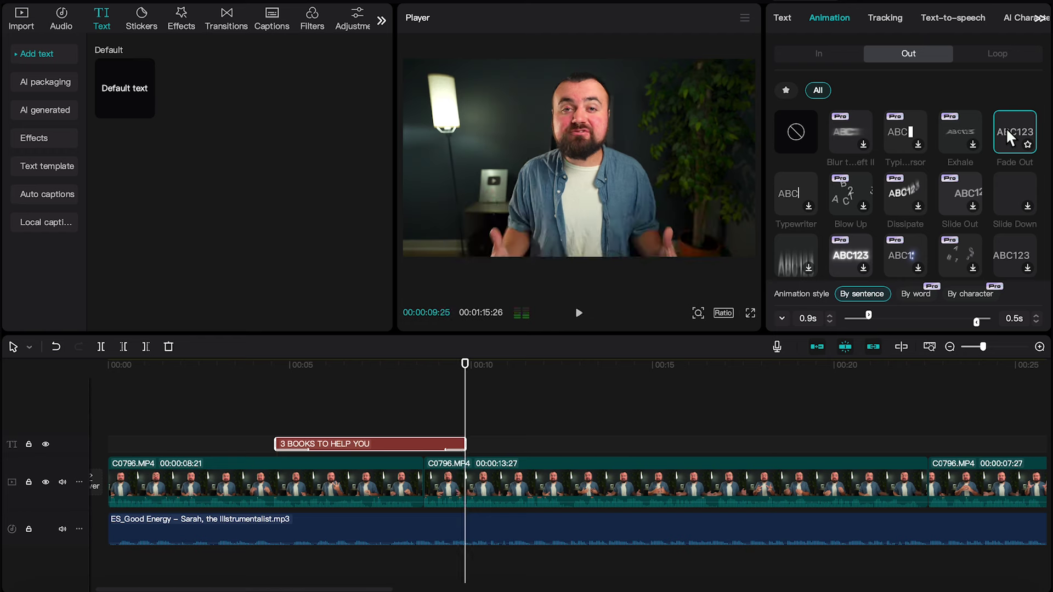
Step: Play the edit from the beginning to past the title to review its timing and animations
click(625, 454)
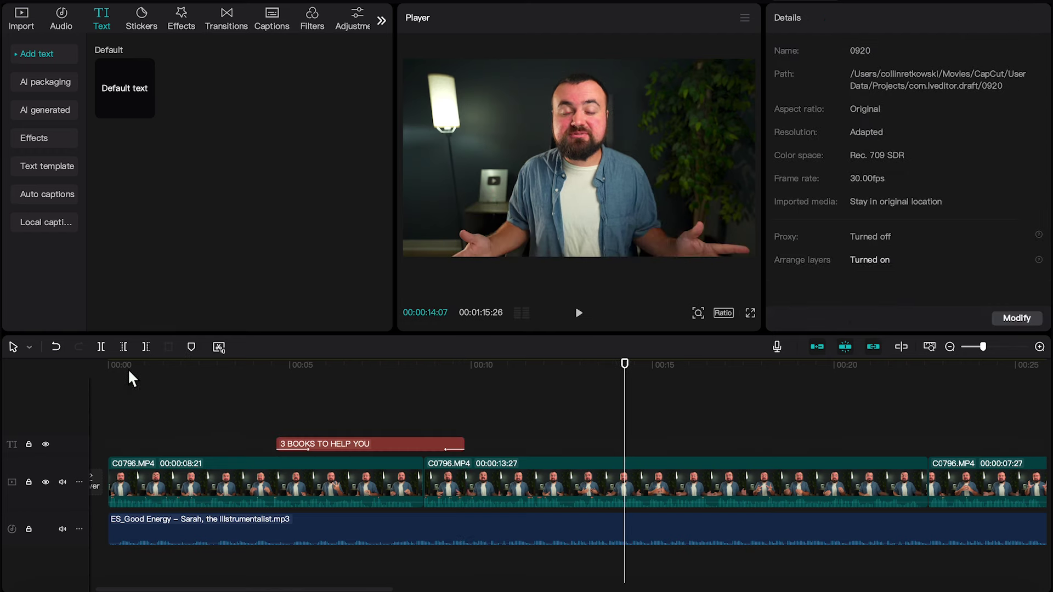
click(110, 374)
key(space)
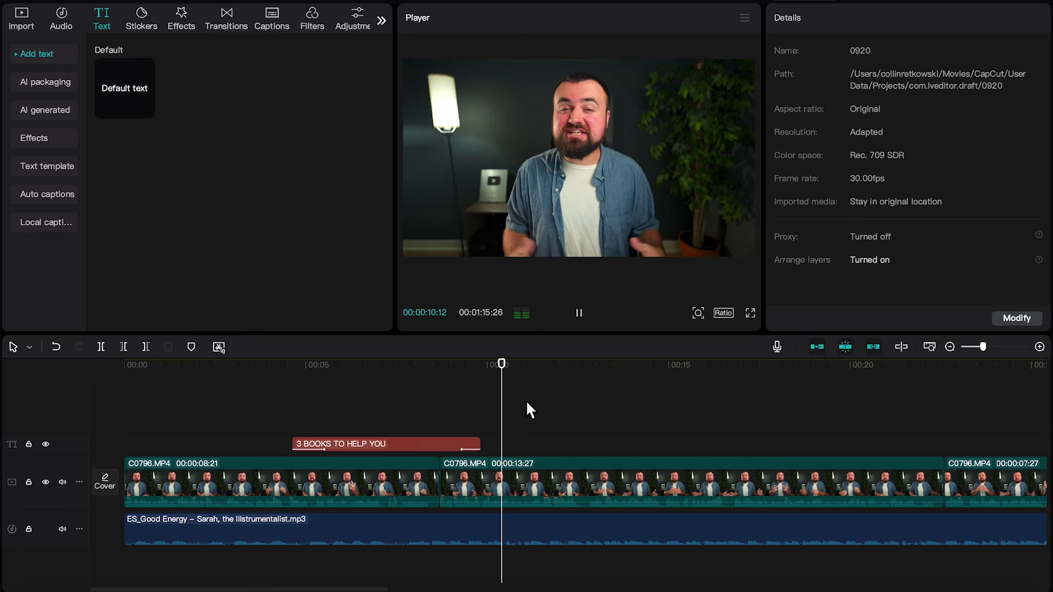
key(space)
Step: Return to the start of the timeline and open the automatic caption settings
click(126, 374)
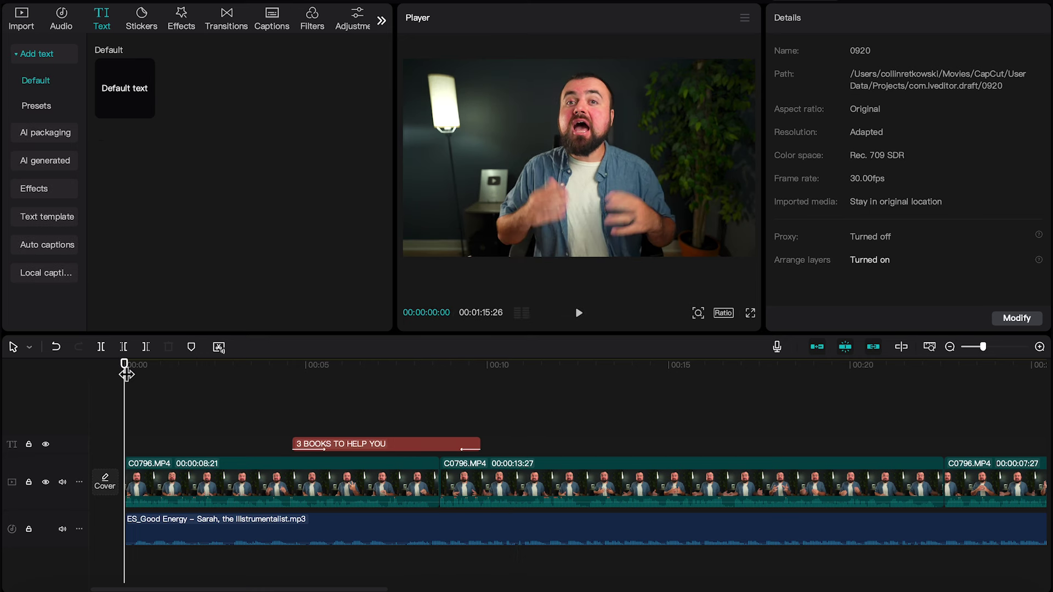
click(36, 247)
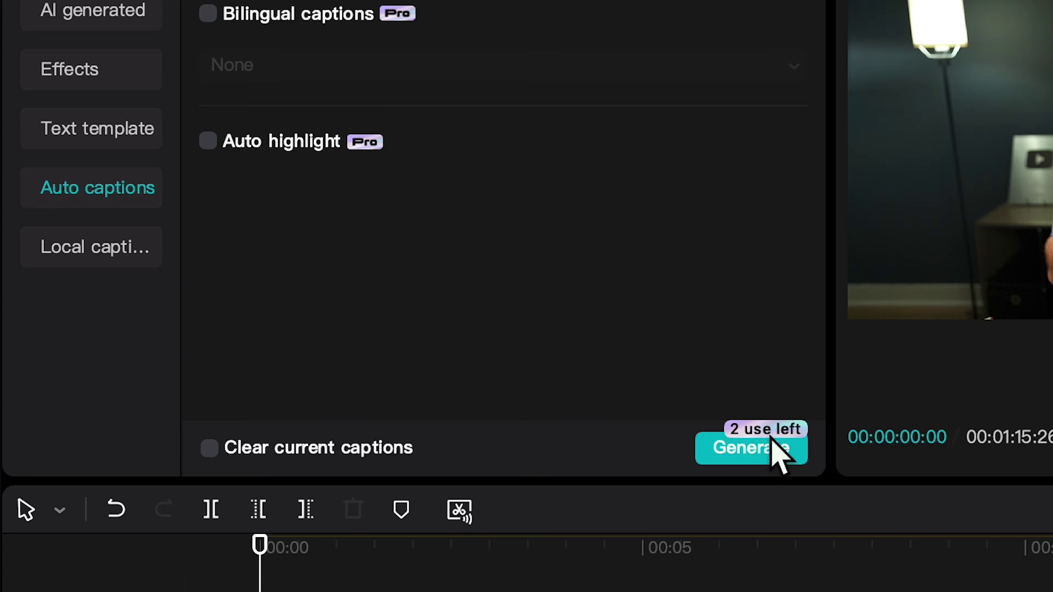
mouse_move(368, 317)
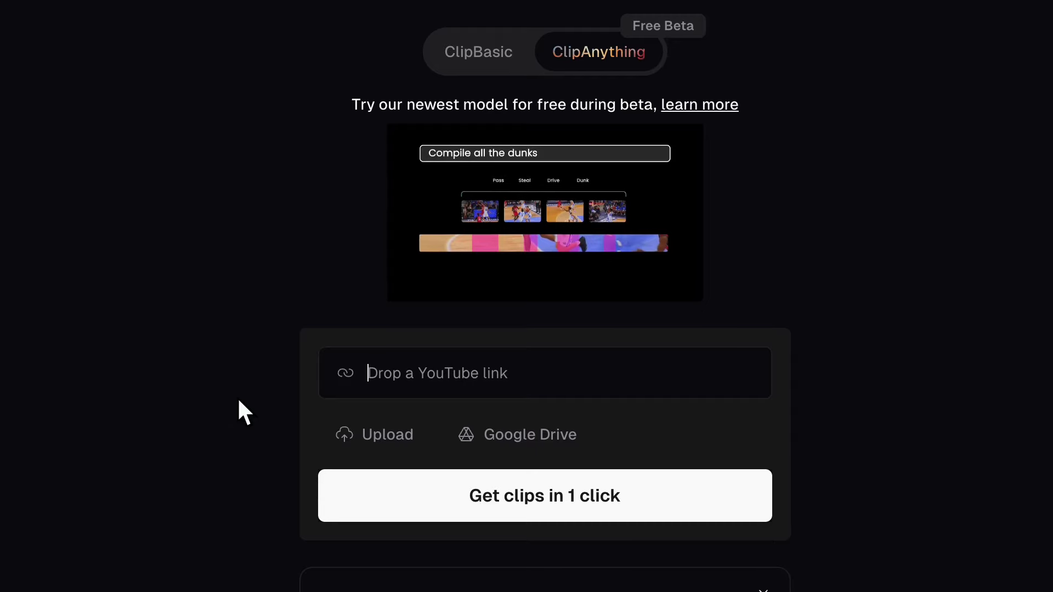
Step: Switch to the ClipAnything web page, paste a YouTube link and look through the generated clips
key(ctrl+v)
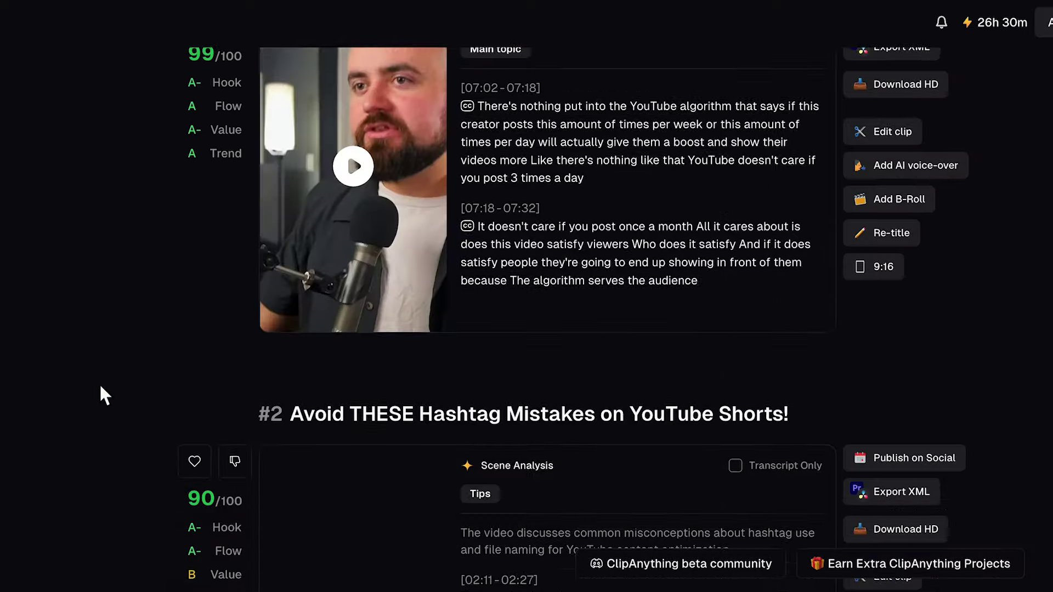
scroll(99, 383, down, 5)
scroll(100, 384, down, 7)
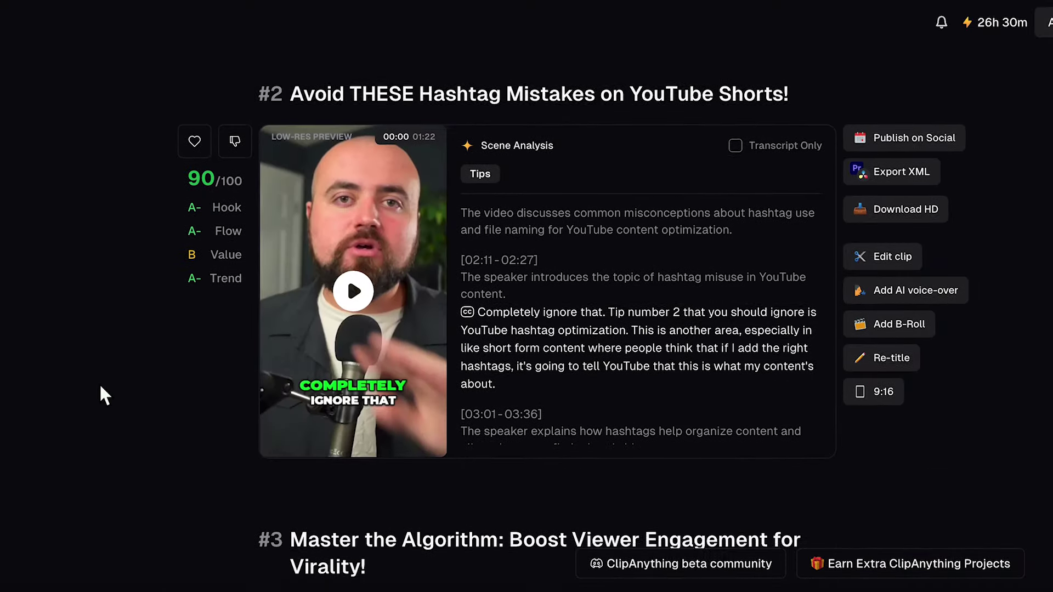
scroll(100, 383, down, 5)
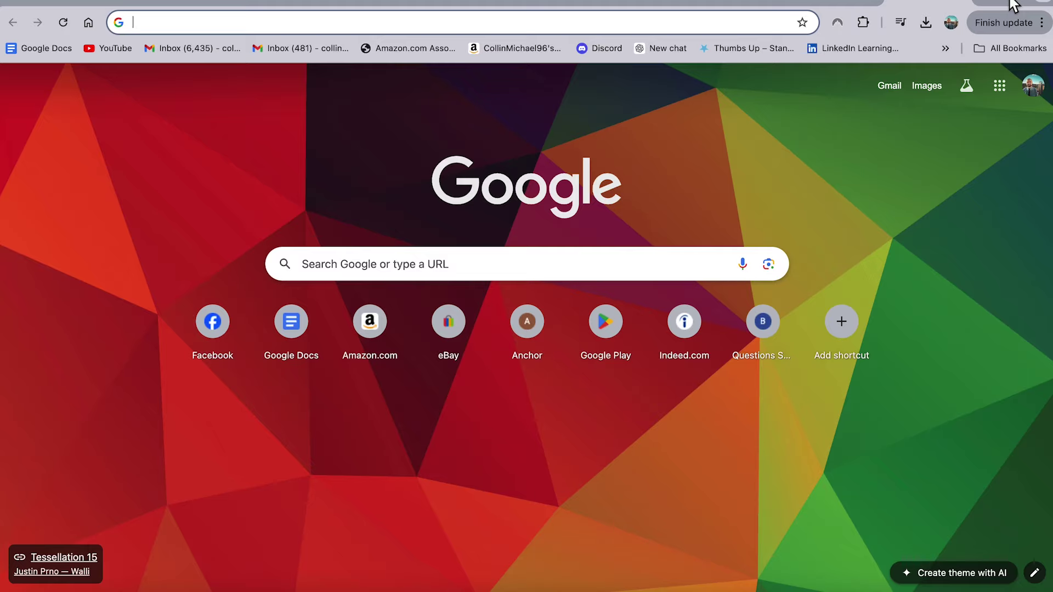
Step: Switch to the Chrome browser and search Google Images for "the youtube shortcut amazon"
text(the yo)
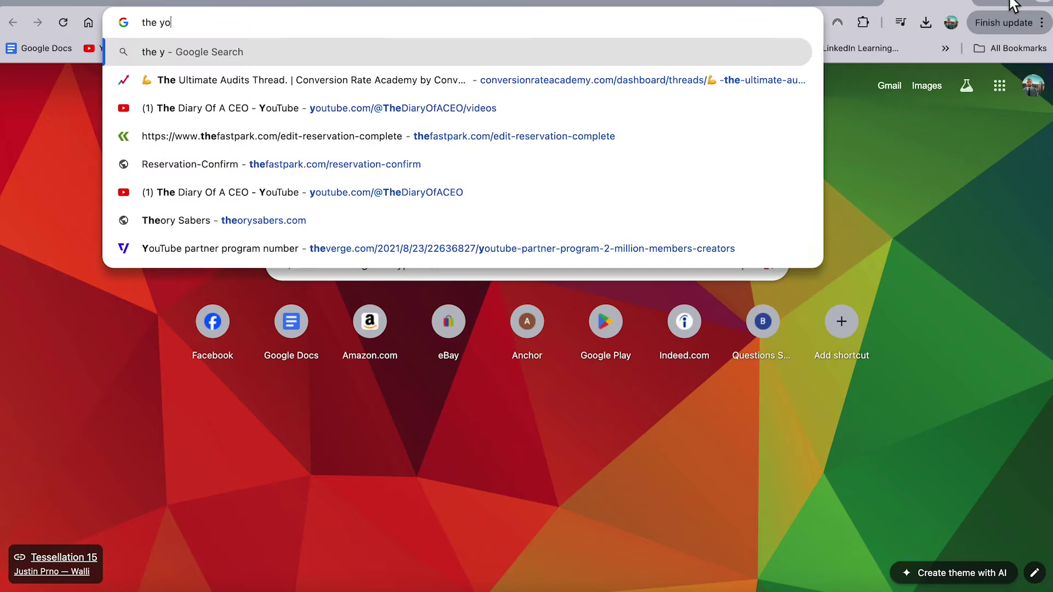
text(utube shortcut amazon)
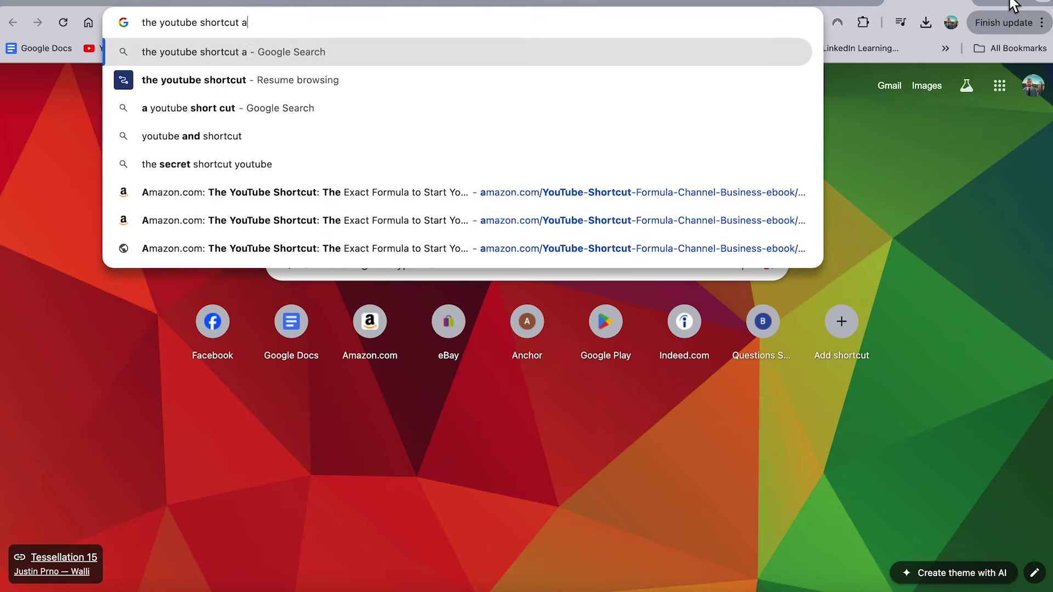
key(Return)
click(223, 141)
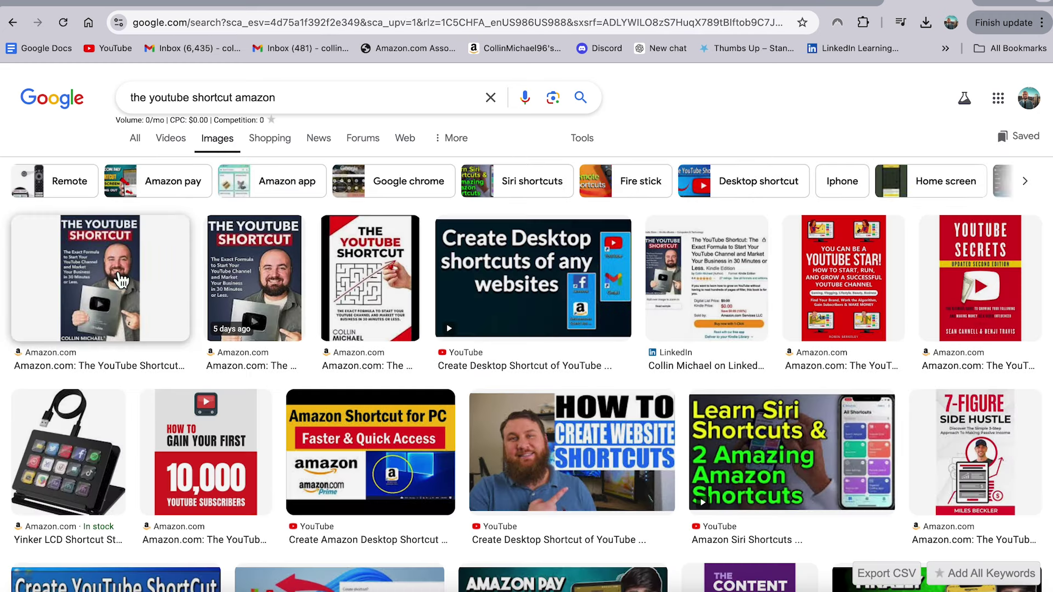
Step: Open the second Amazon result for The YouTube Shortcut book cover and save its image to the computer
click(107, 283)
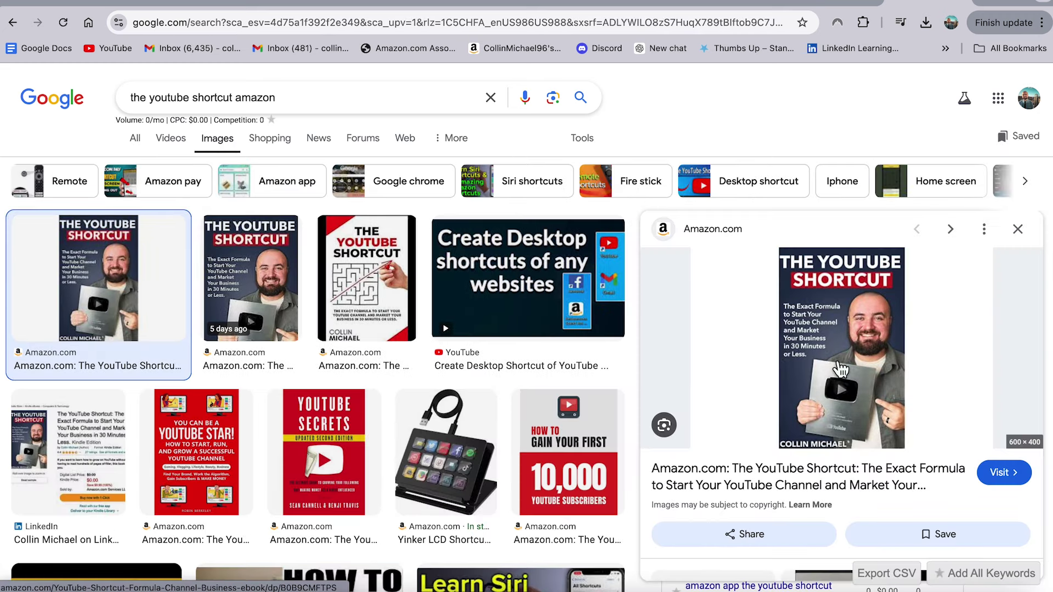
click(251, 279)
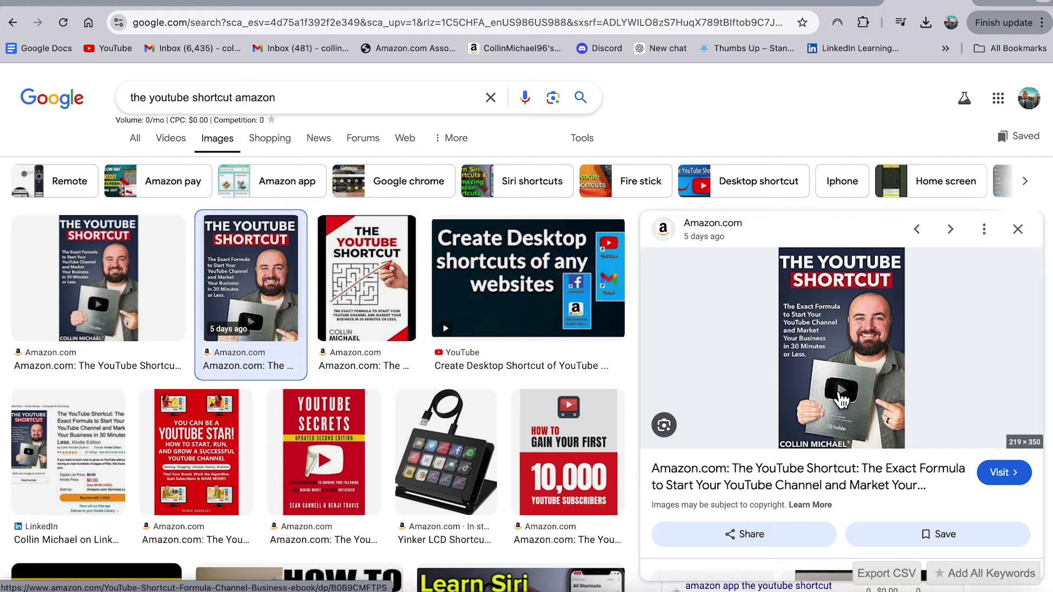
right_click(843, 400)
click(868, 493)
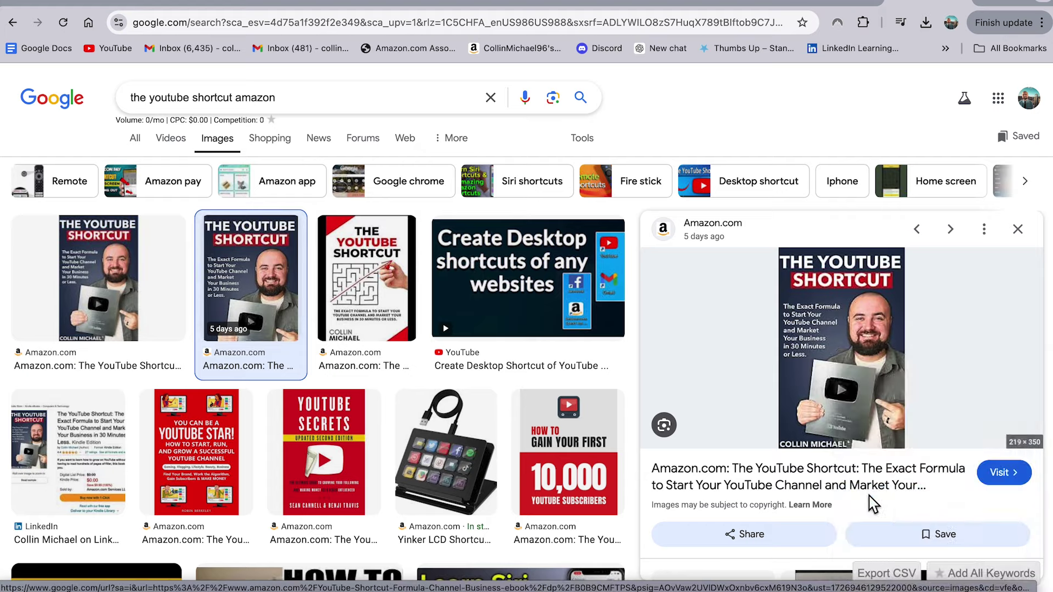
click(638, 324)
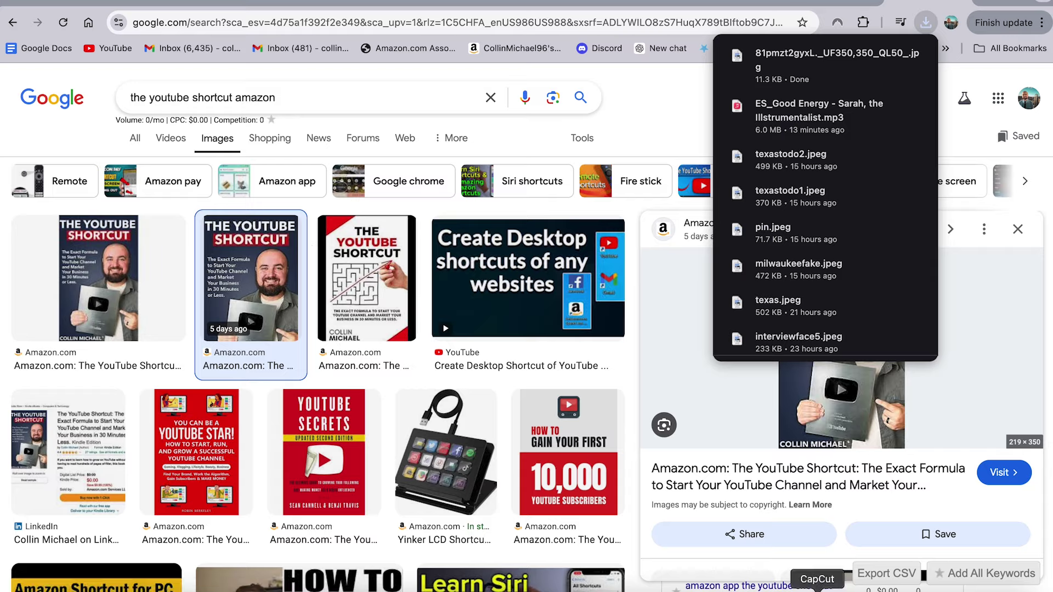
Step: Switch to CapCut and import the saved book cover image into the project's media
click(817, 588)
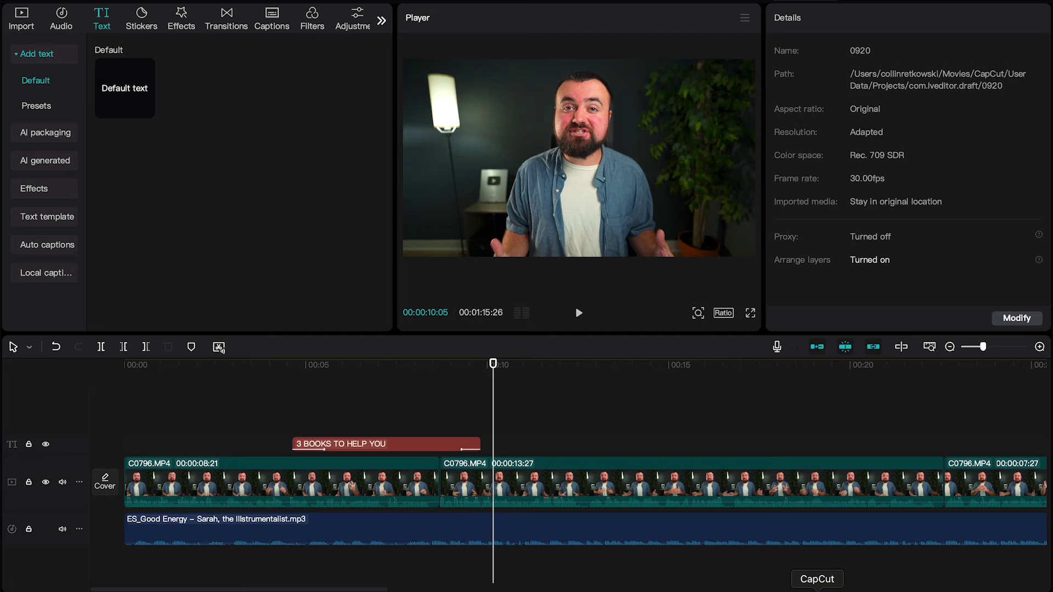
click(23, 32)
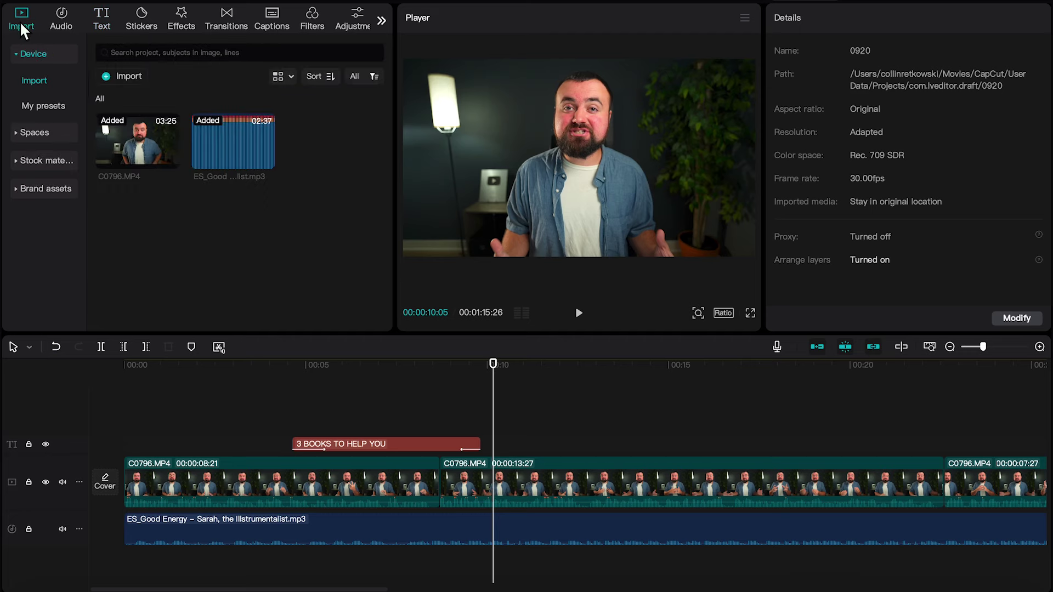
click(127, 82)
click(759, 427)
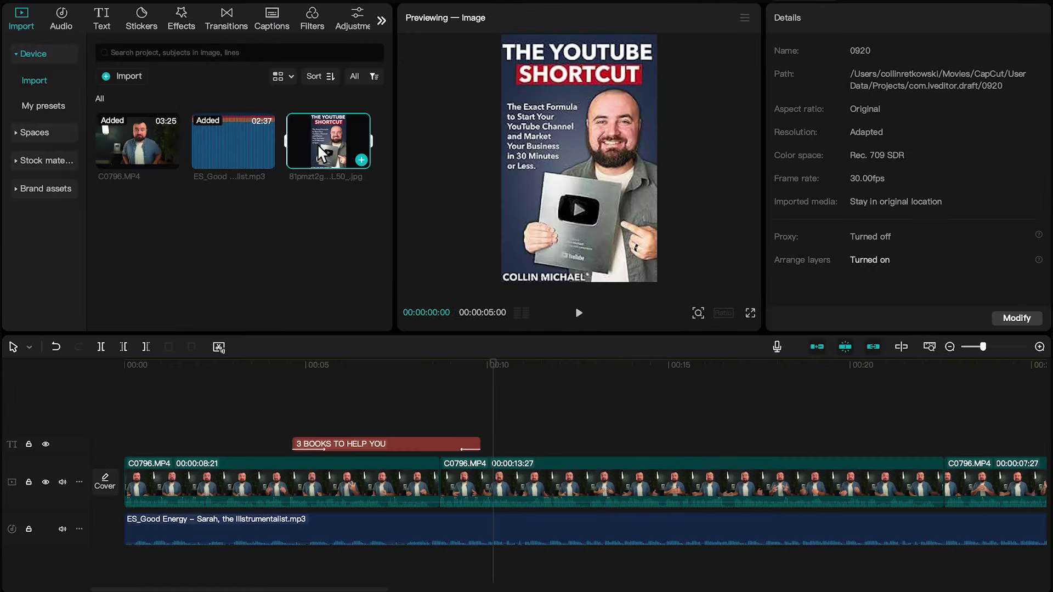
Step: Place the book cover image on a new track above the title, starting at the 00:00:10:05 playhead
mouse_move(322, 151)
mouse_down()
mouse_move(431, 315)
mouse_move(336, 159)
mouse_up()
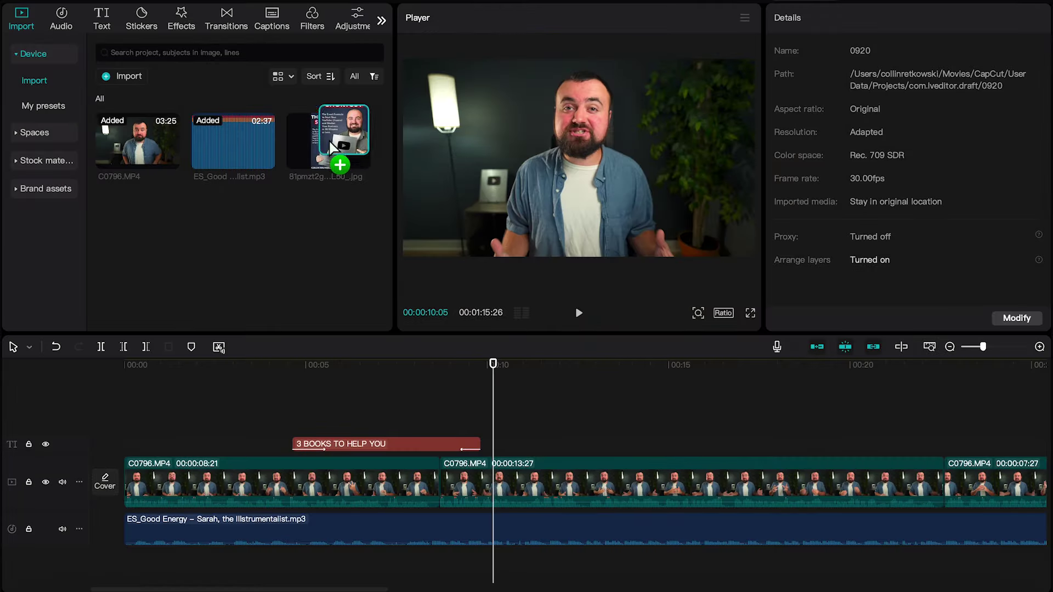
click(487, 493)
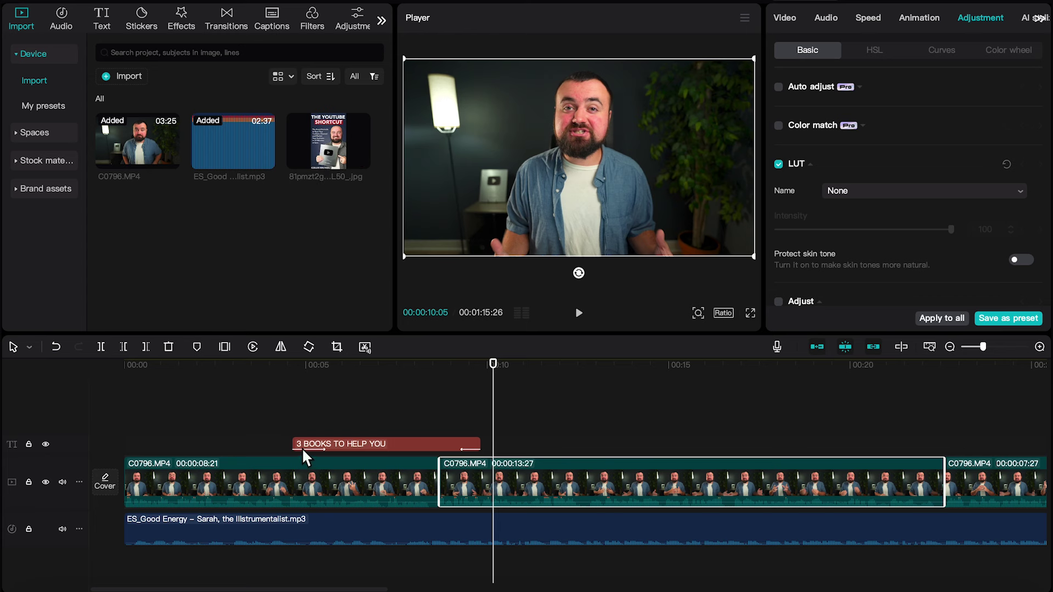
click(340, 163)
drag(343, 161, 495, 440)
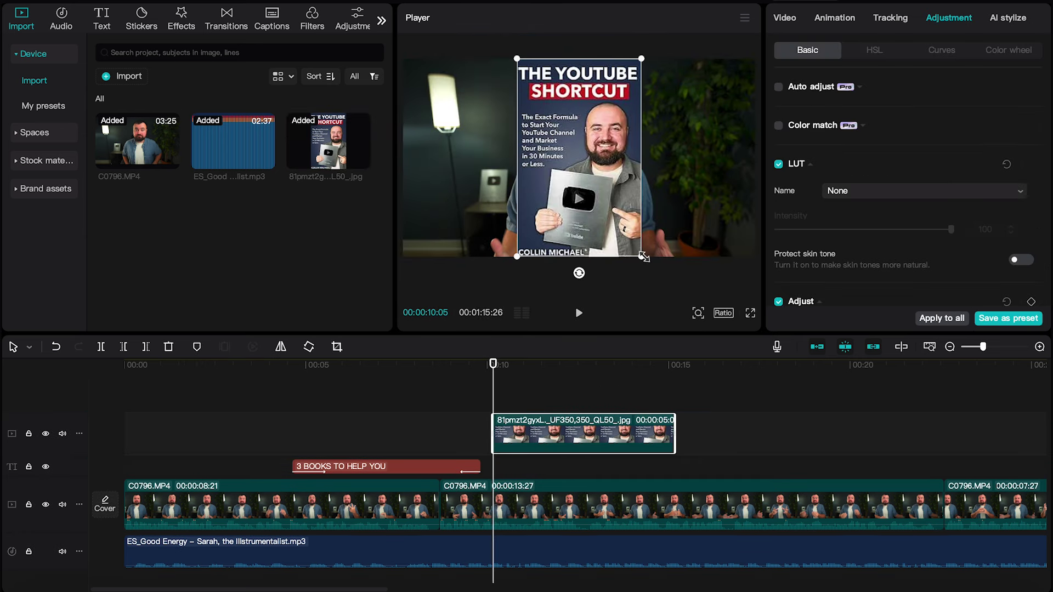
Step: Shrink the book cover to a bit over half its size and place it over the lamp beside the speaker
drag(645, 258, 616, 235)
drag(579, 181, 467, 177)
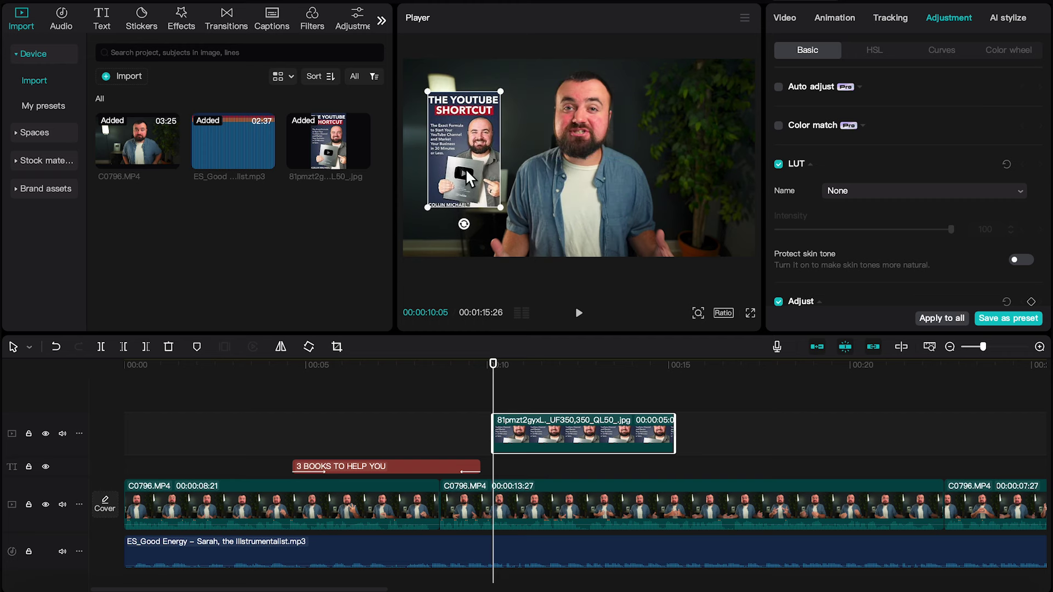
click(559, 387)
Step: Play the section around the book's introduction and shift the cover clip to start at about 11 seconds
click(446, 373)
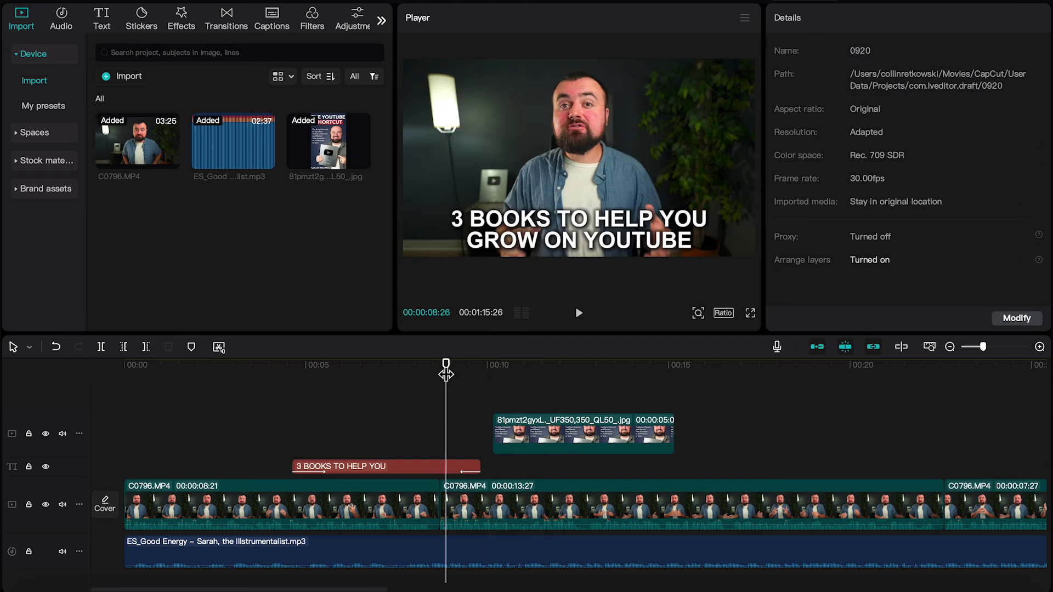
key(space)
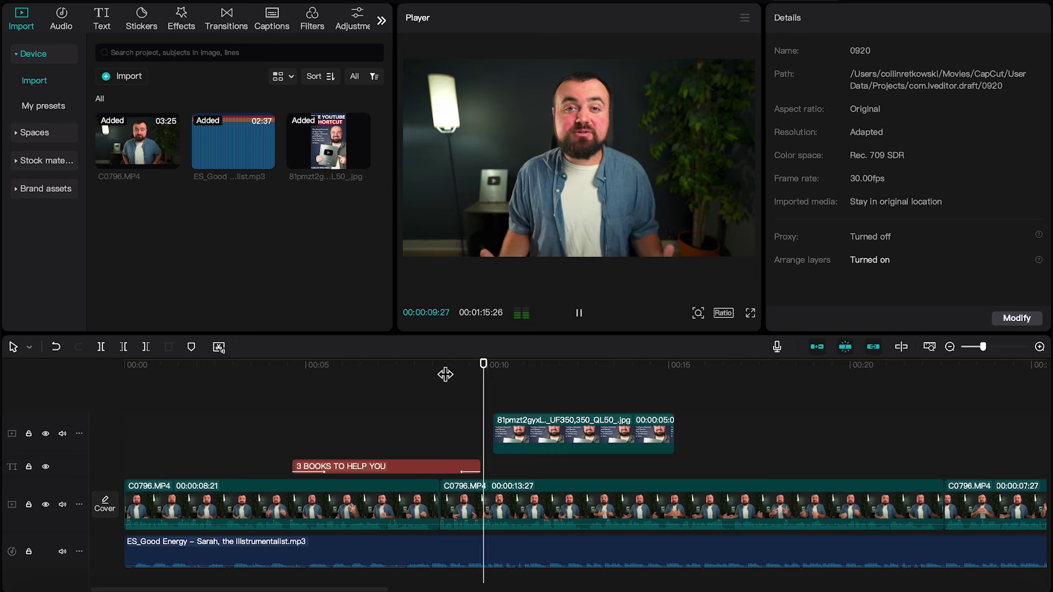
key(space)
click(498, 373)
key(space)
drag(565, 432, 591, 429)
key(space)
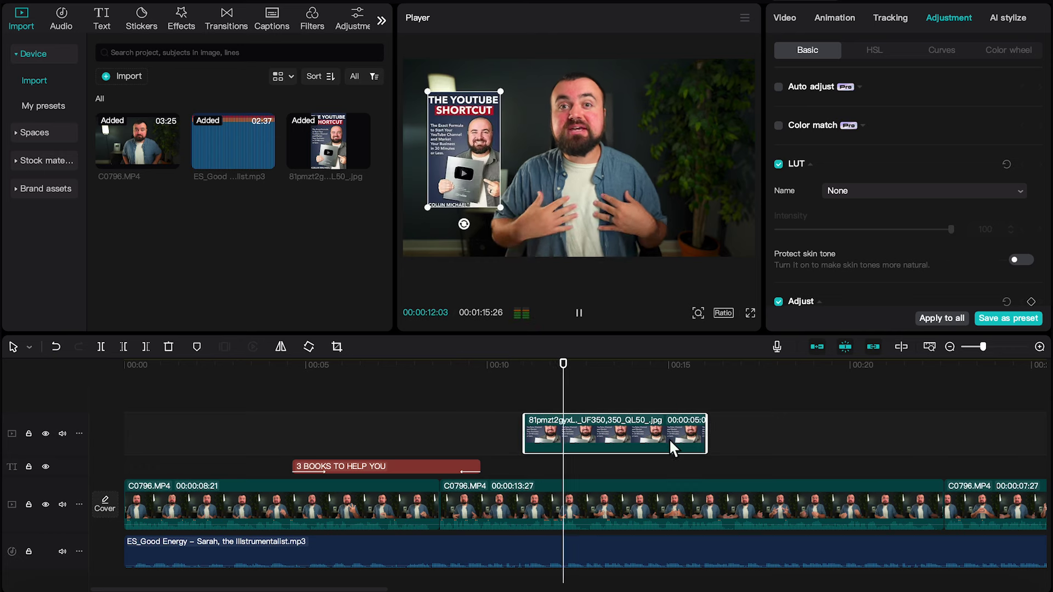
Step: Play on through the book's description and adjust the end of the cover clip to a duration of 8 seconds
drag(707, 435, 840, 435)
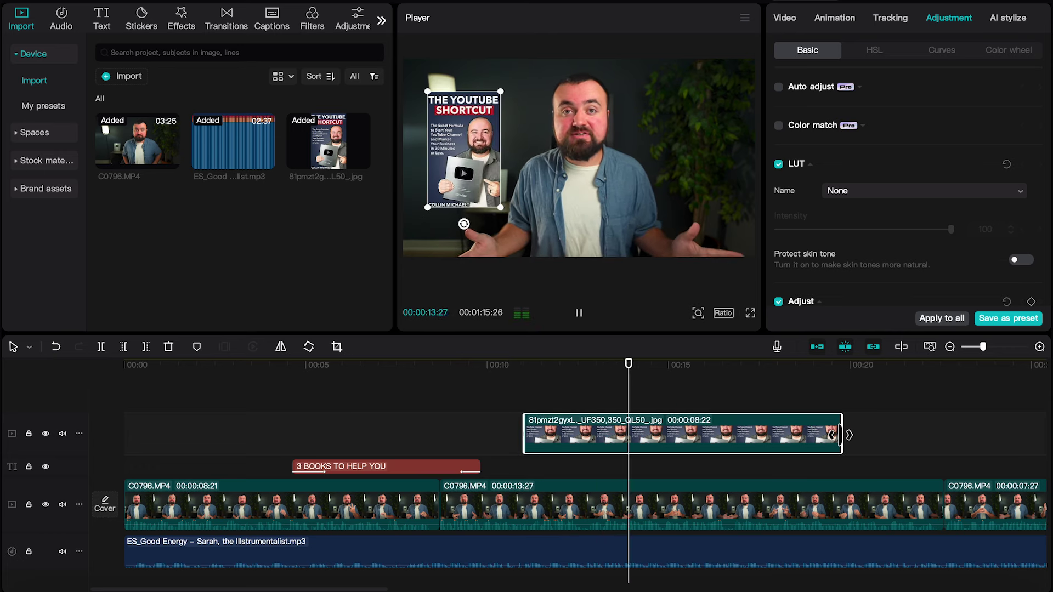
scroll(840, 435, down, 2)
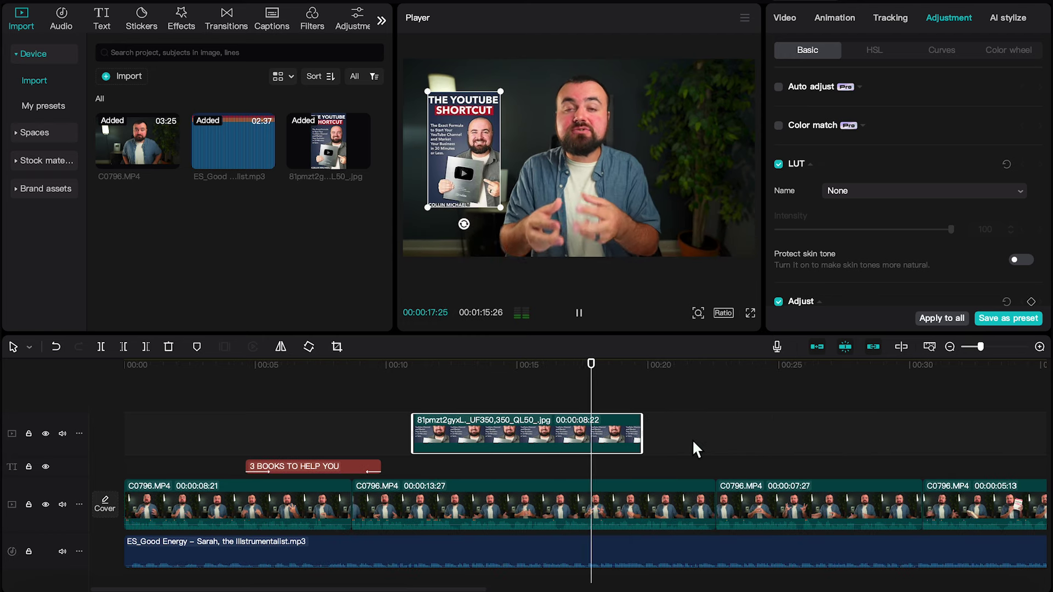
key(space)
drag(642, 435, 620, 441)
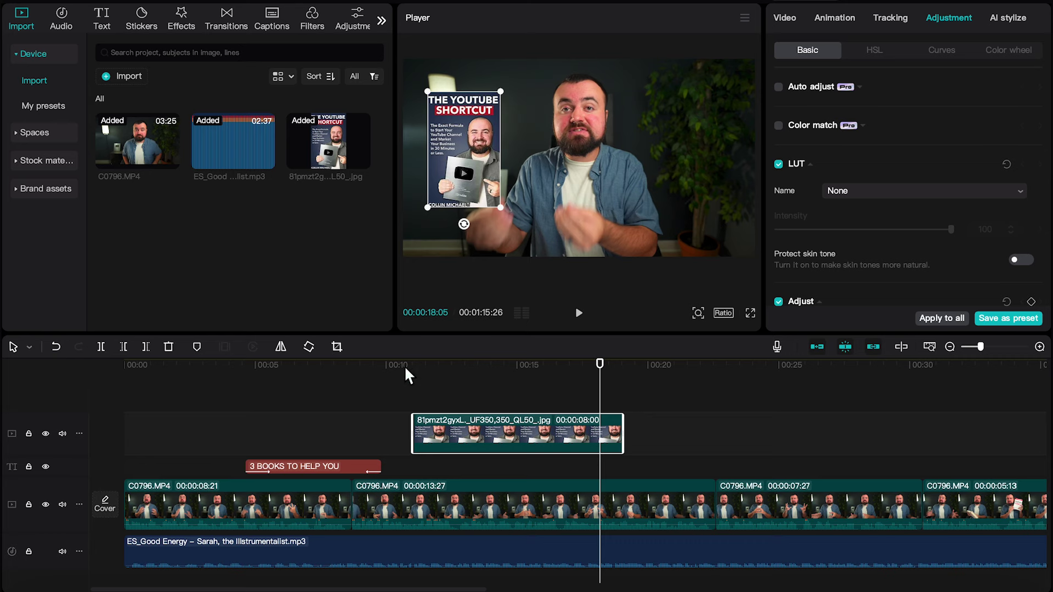
Step: Move the playhead to the start of the cover clip, then search Finder's Music folder for "pop"
click(430, 366)
click(414, 365)
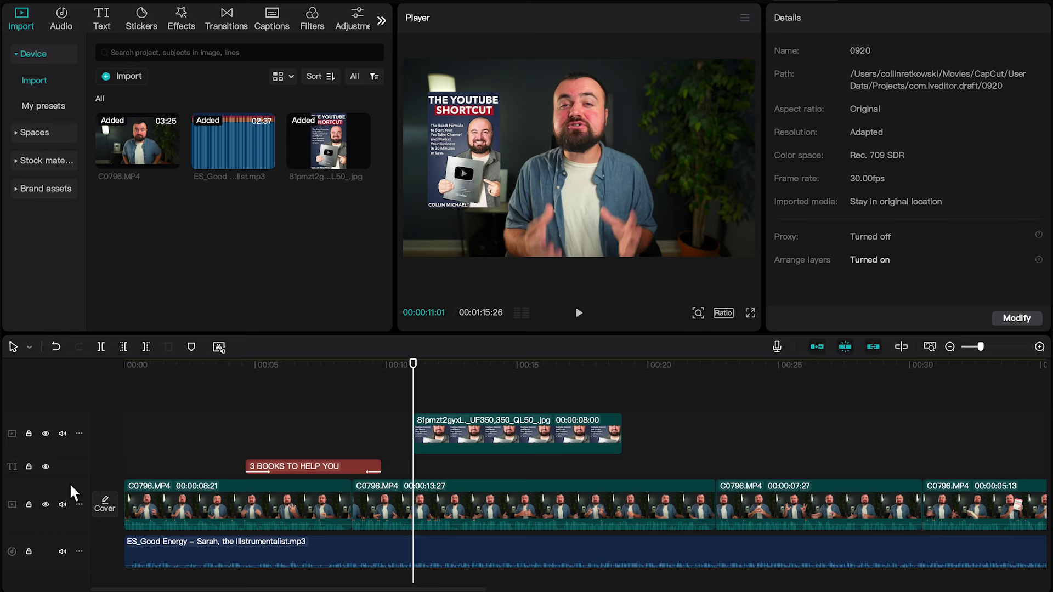
click(37, 590)
click(801, 7)
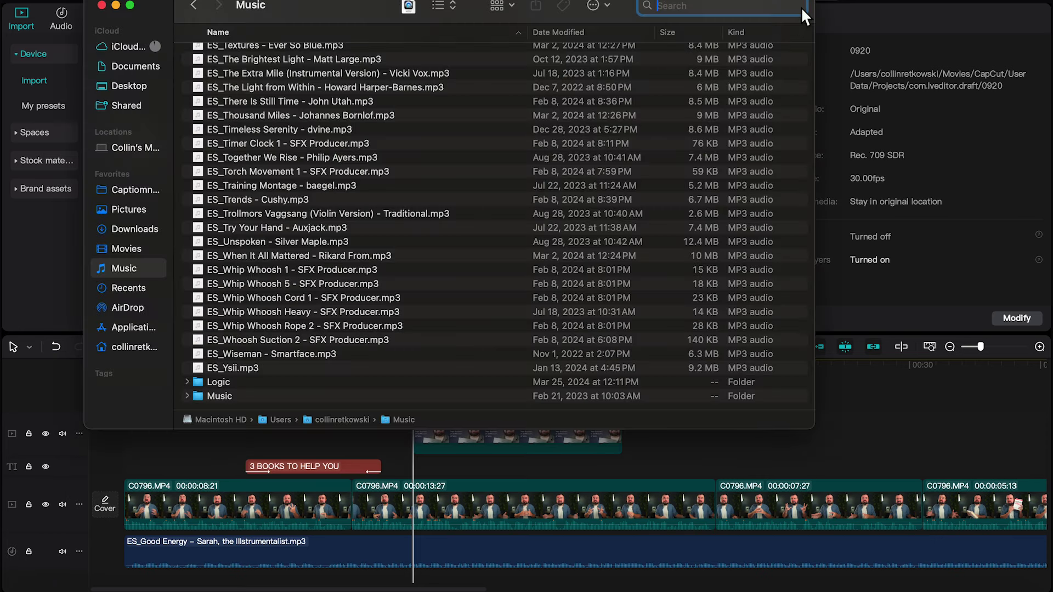
text(pop)
click(295, 33)
click(294, 33)
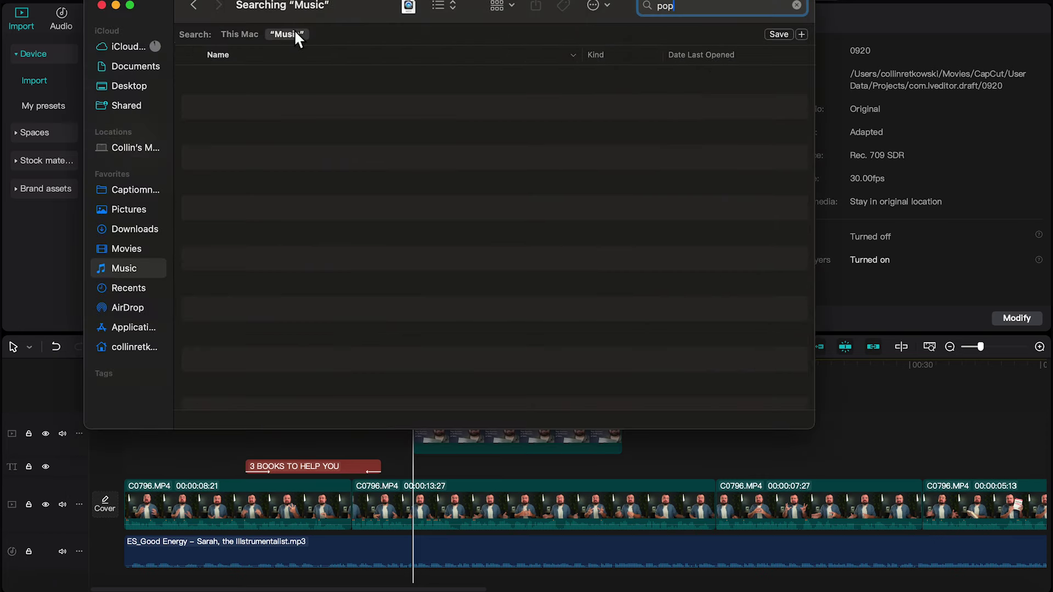
Step: Import the Mouth Pop 1 sound effect from Finder into the CapCut project's media and return to CapCut
drag(247, 183, 66, 295)
drag(302, 4, 545, 4)
drag(497, 194, 212, 238)
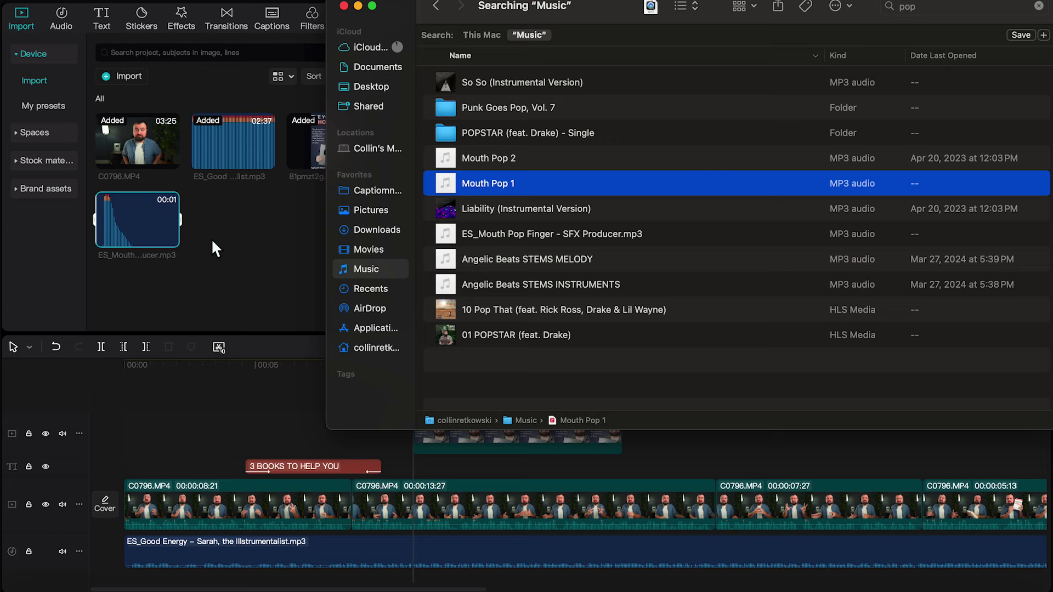
click(212, 238)
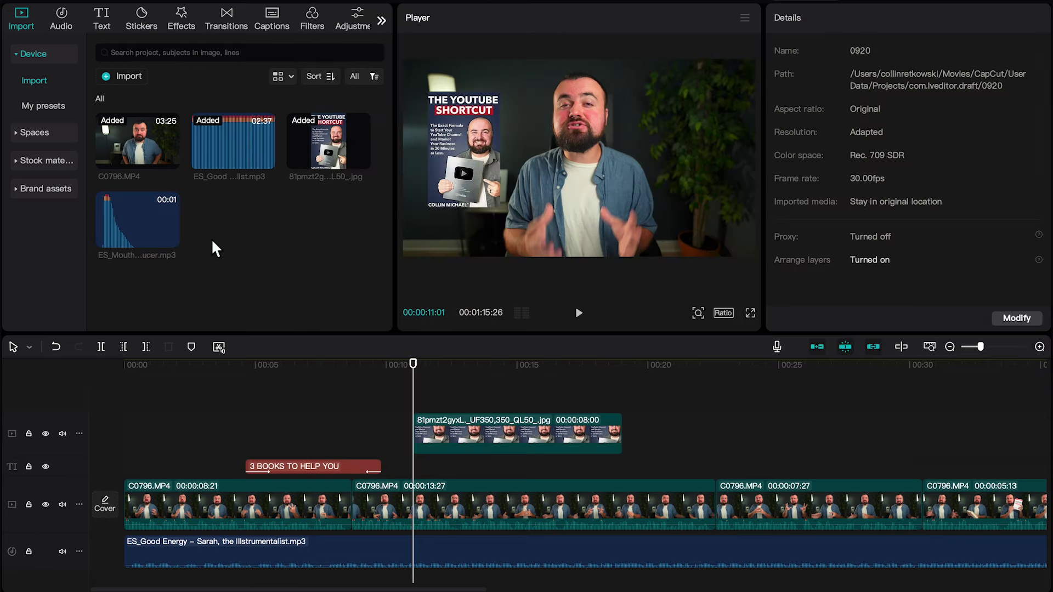
Step: Add the mouth pop sound on a track below the music, aligned with the start of the cover clip at 00:00:11:01
click(130, 219)
scroll(443, 485, down, 1)
drag(137, 223, 420, 565)
scroll(439, 545, up, 3)
scroll(441, 544, up, 2)
drag(571, 571, 449, 574)
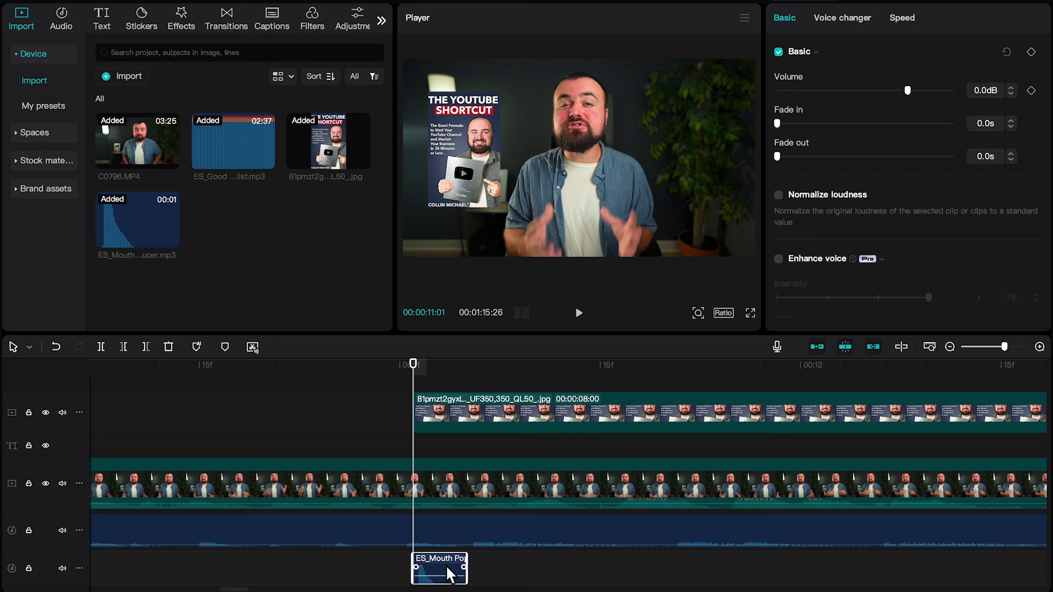
Step: Lower the mouth pop sound's volume to -13.8 dB and play the cover's entrance to check it
click(868, 90)
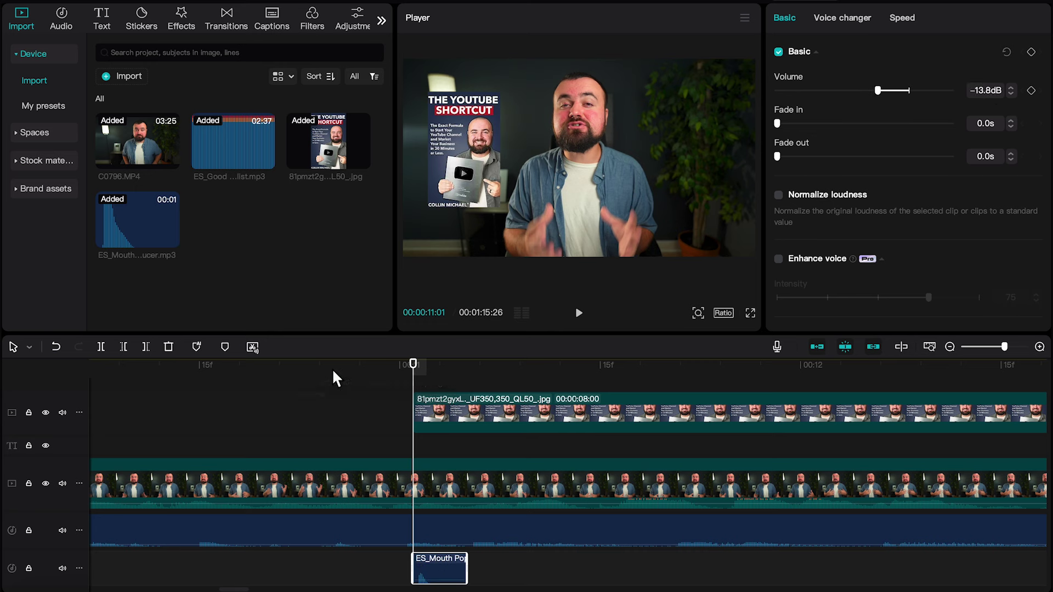
click(174, 365)
key(space)
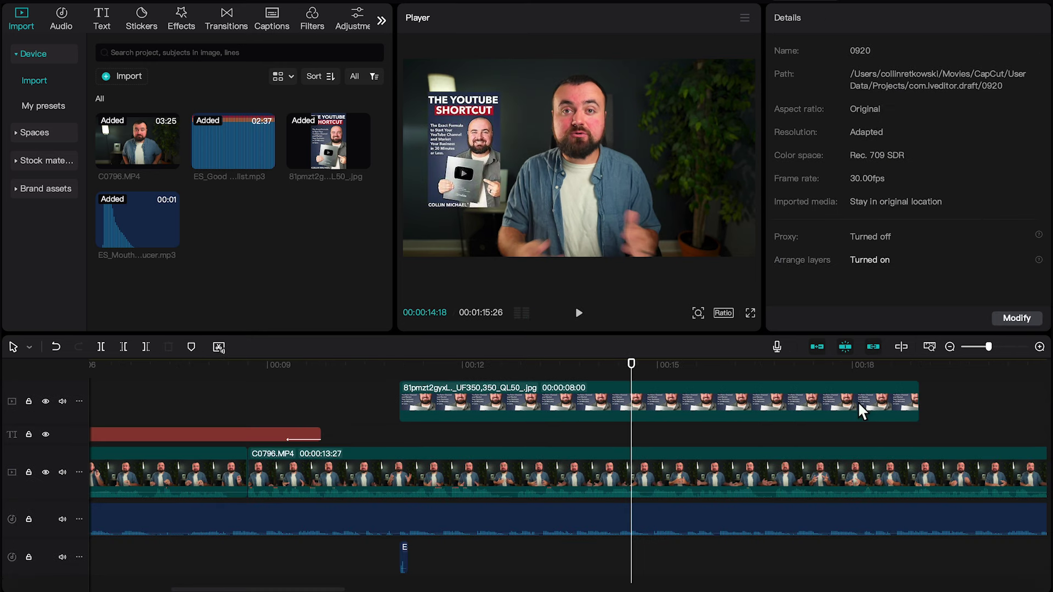
Step: Apply the Fade Out exit animation to the book cover clip with a duration of 1.0 s
click(860, 407)
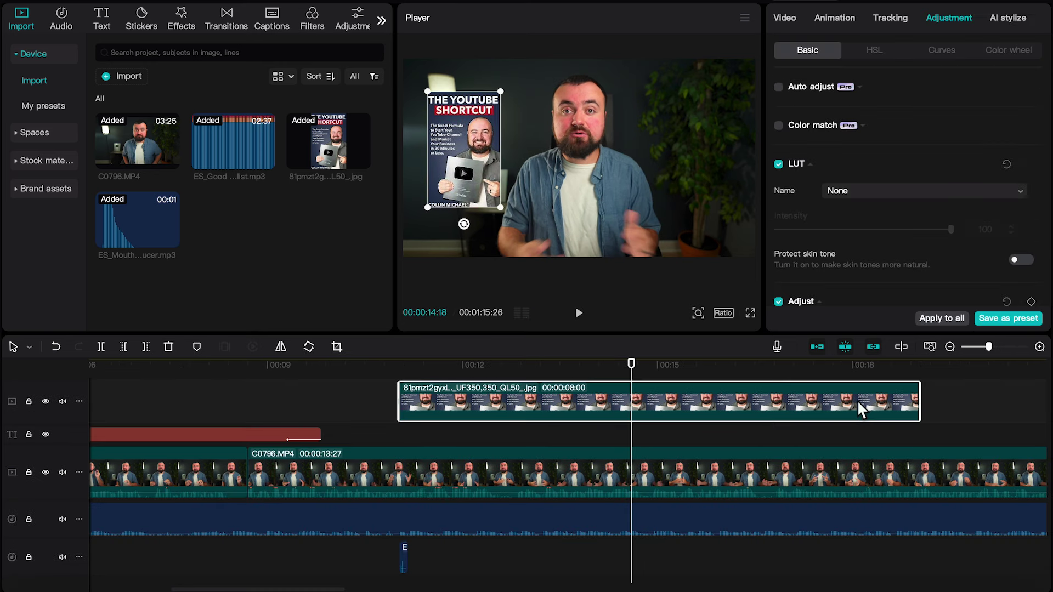
click(825, 18)
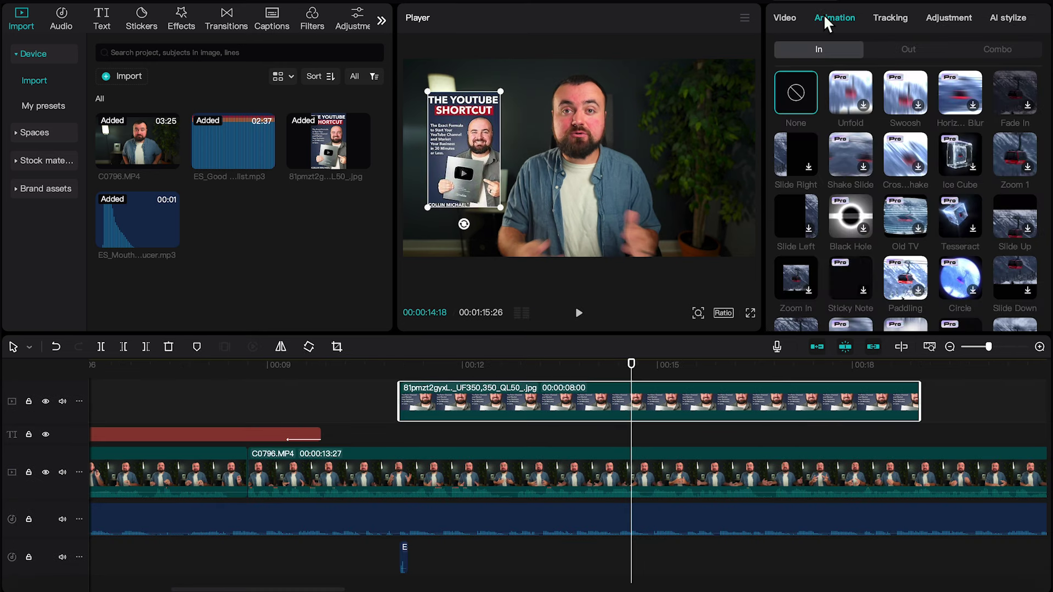
click(890, 53)
click(1013, 92)
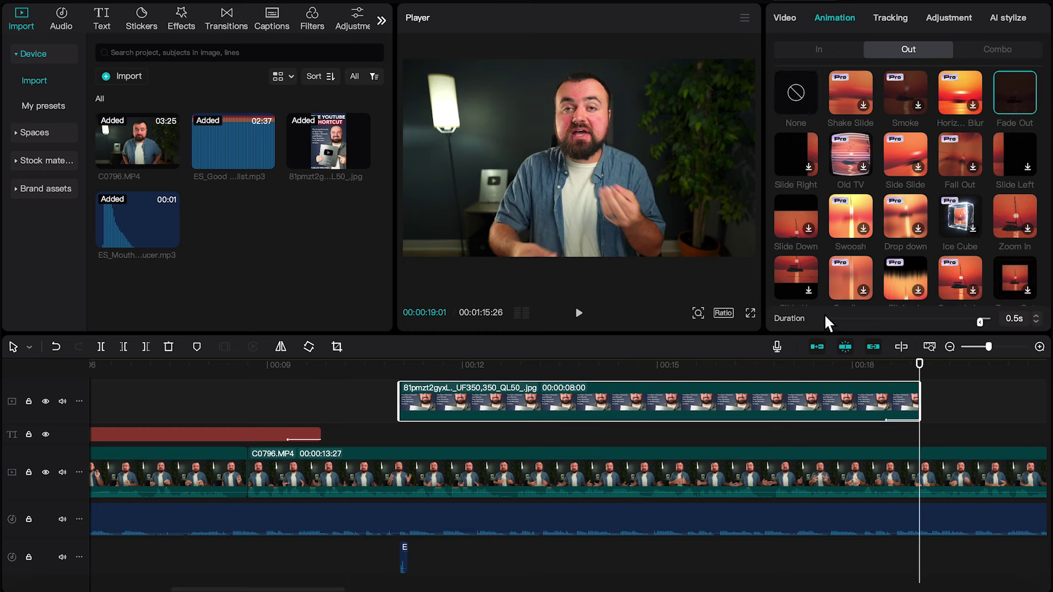
drag(982, 322, 970, 323)
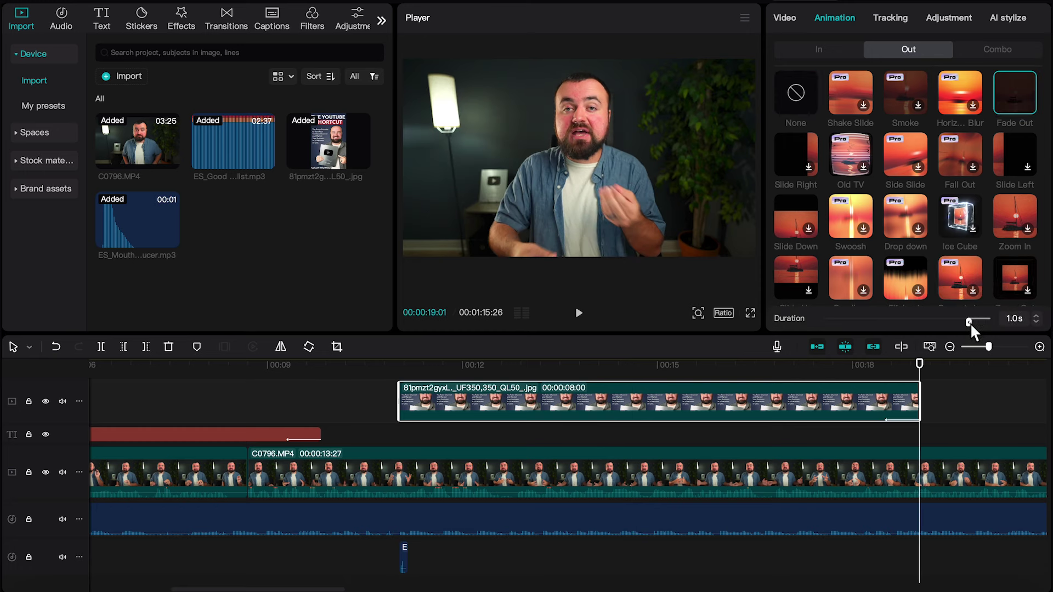